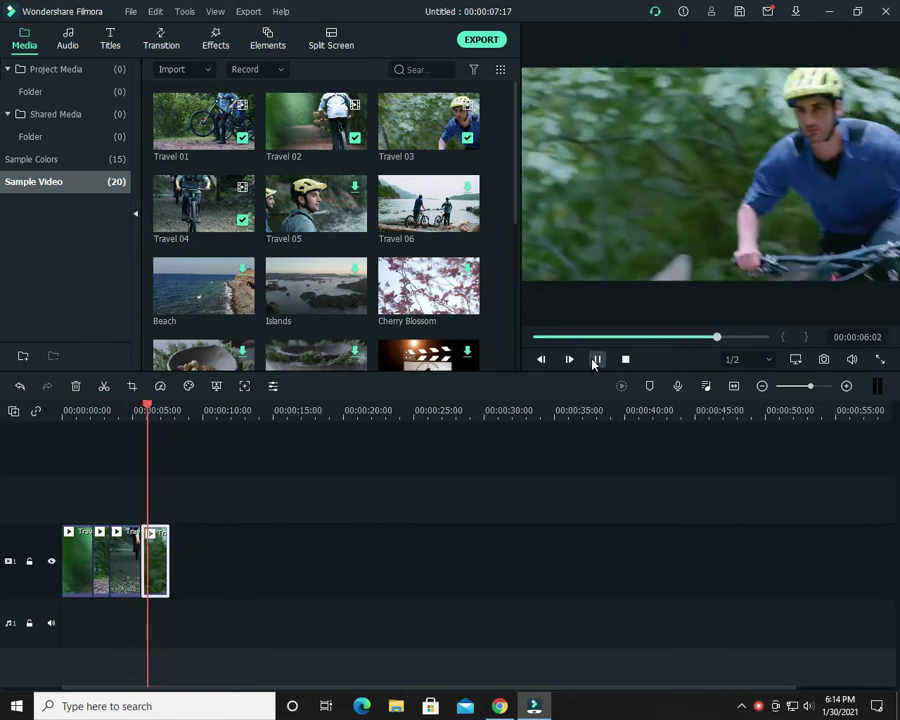
- Play the assembled clips to the end, browse the rest of the sample videos, and return the playhead to the start
click(594, 360)
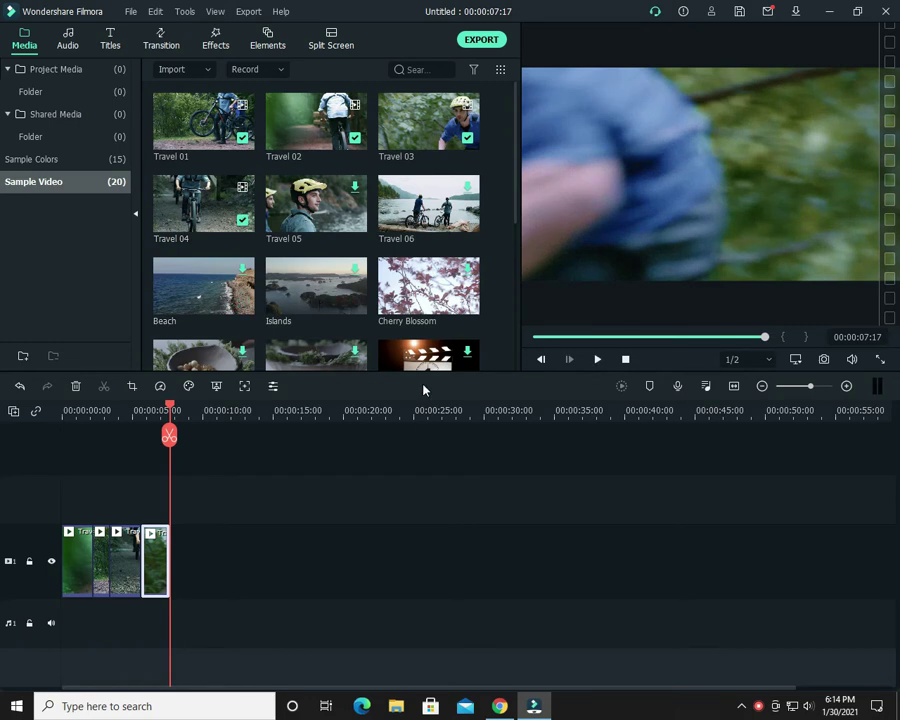
scroll(278, 282, down, 3)
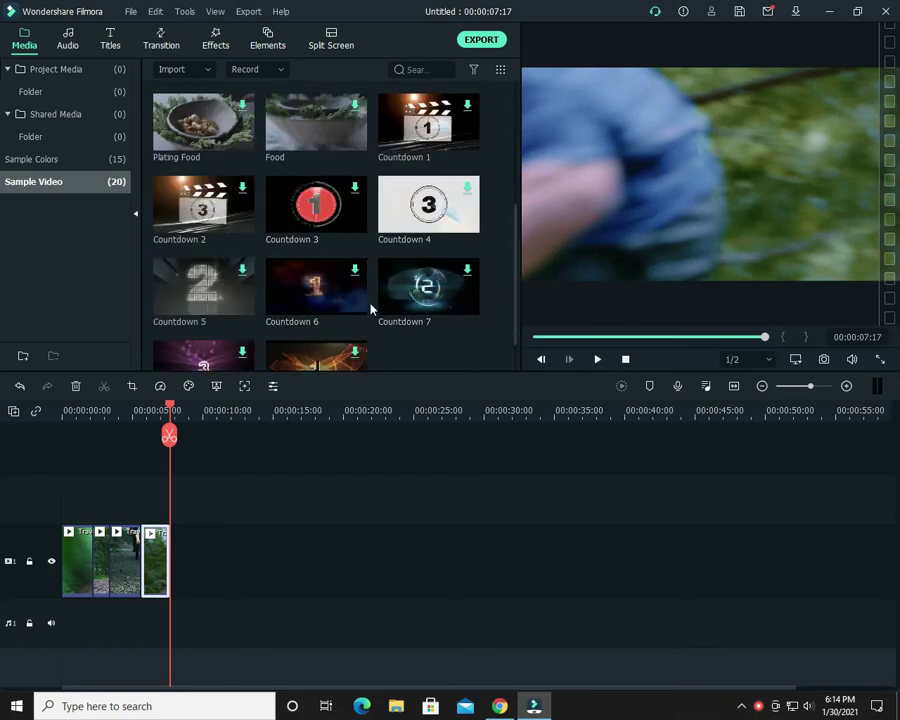
scroll(367, 313, down, 1)
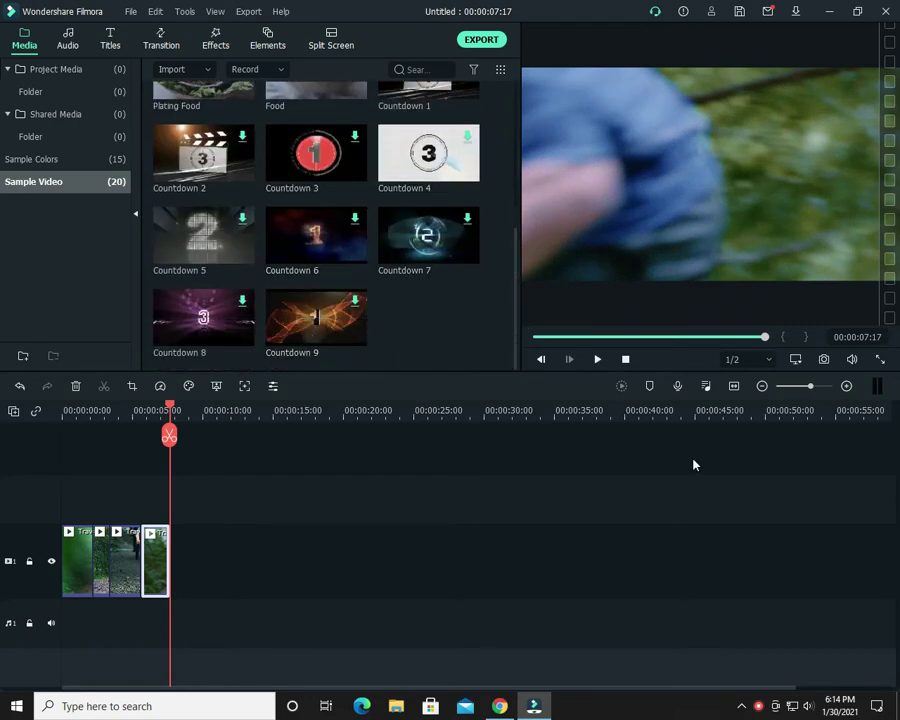
click(624, 360)
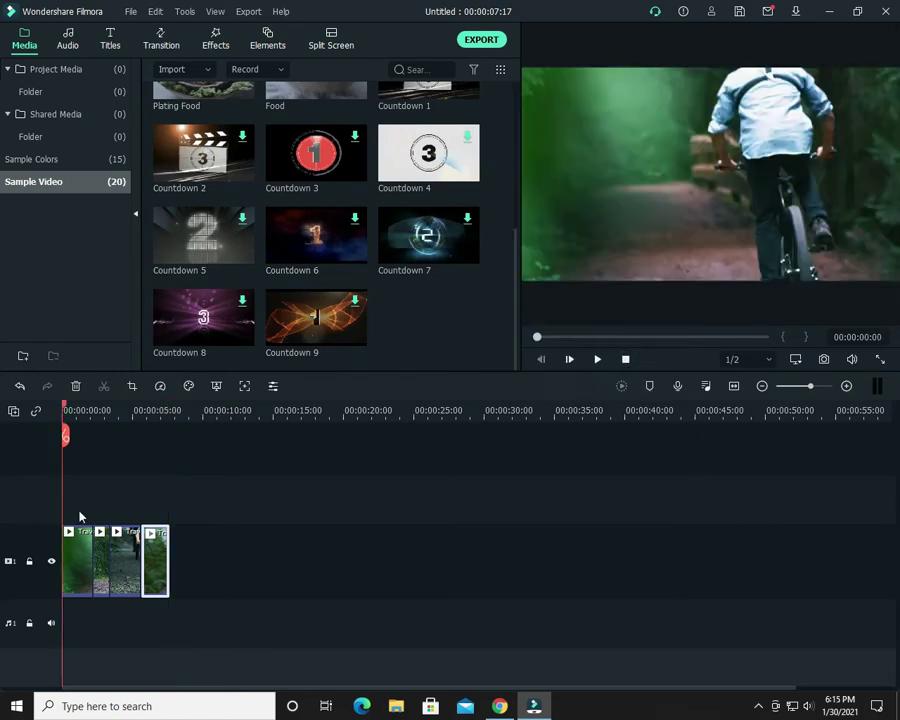
- Add the Stand music track from the included audio library to the audio track at the start of the timeline
click(87, 45)
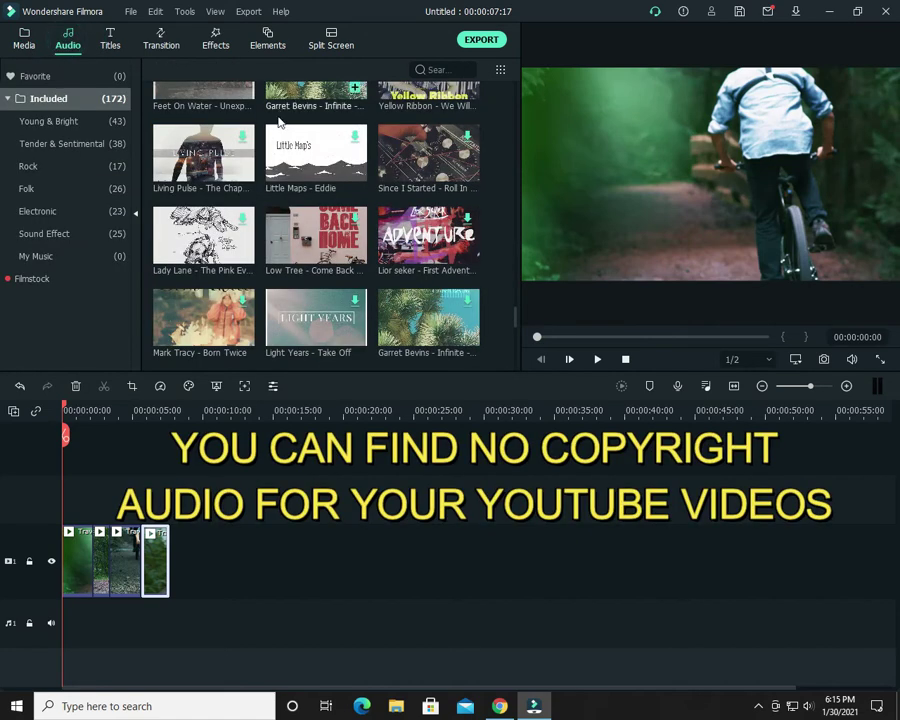
scroll(222, 179, up, 10)
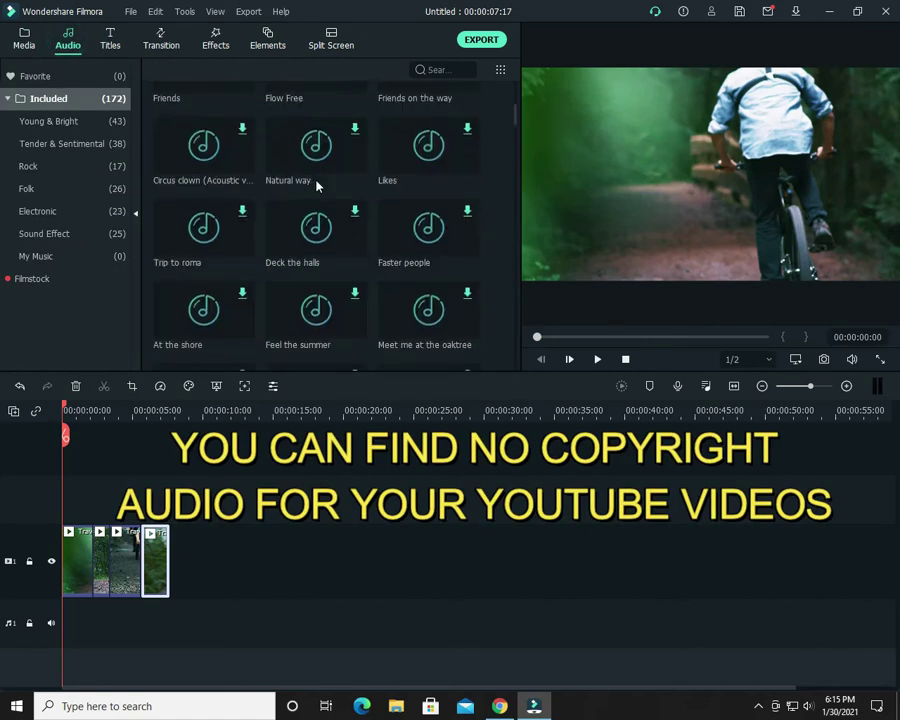
click(355, 137)
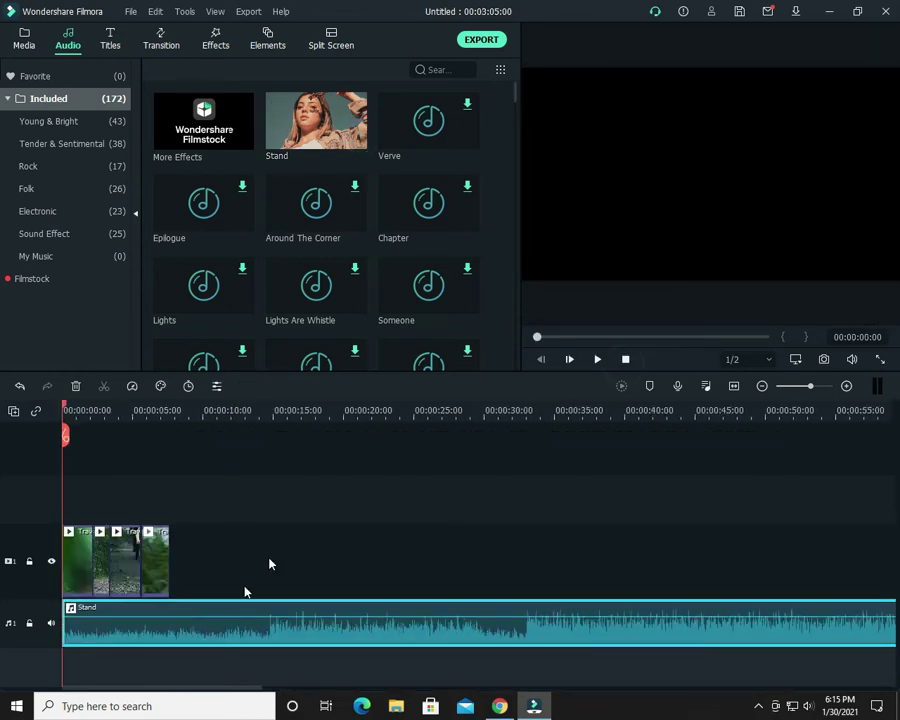
- Split the Stand track at 00:00:07:18, where the video clips end, delete the remainder, and play the result
click(175, 411)
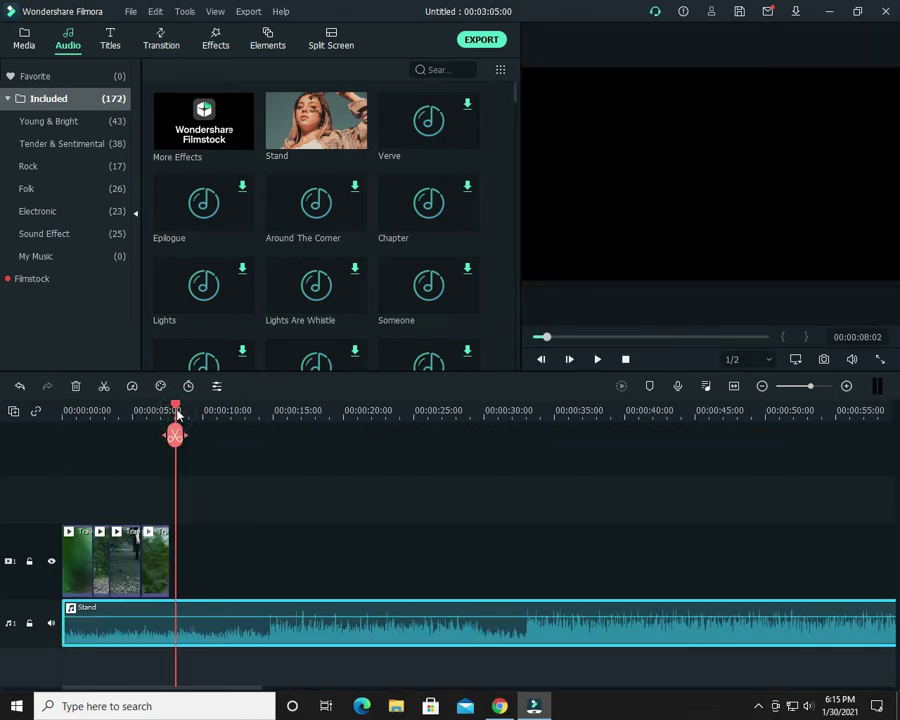
drag(177, 408, 172, 408)
click(170, 436)
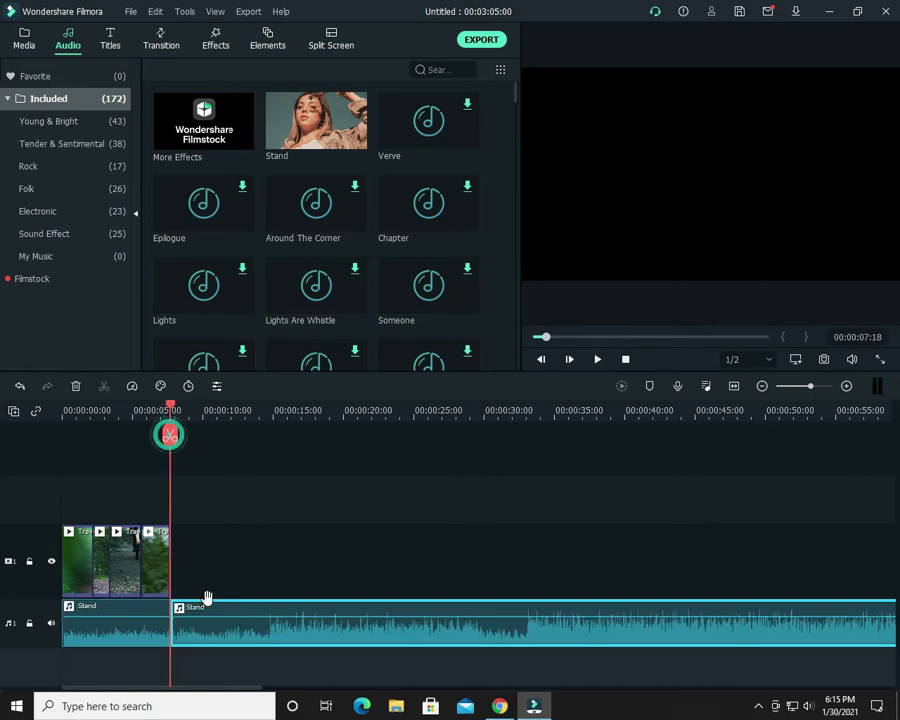
right_click(195, 641)
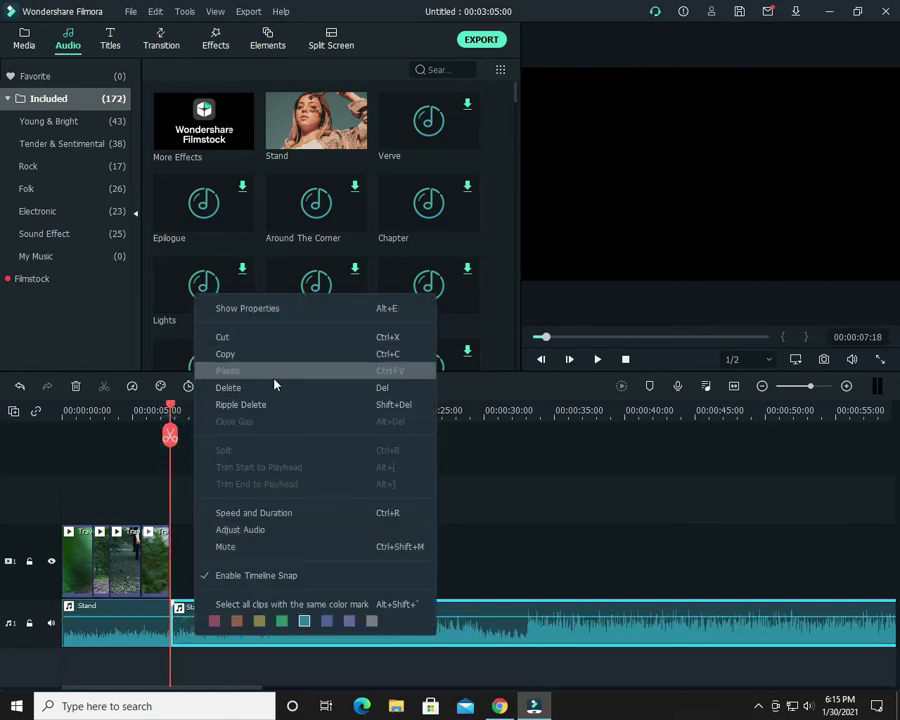
click(274, 386)
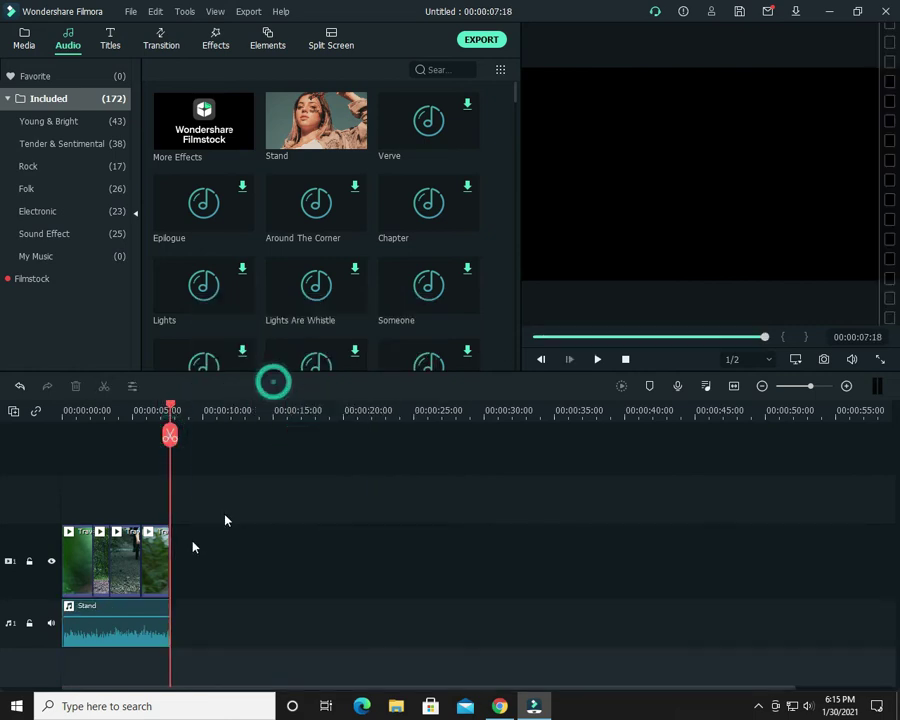
click(626, 361)
click(597, 360)
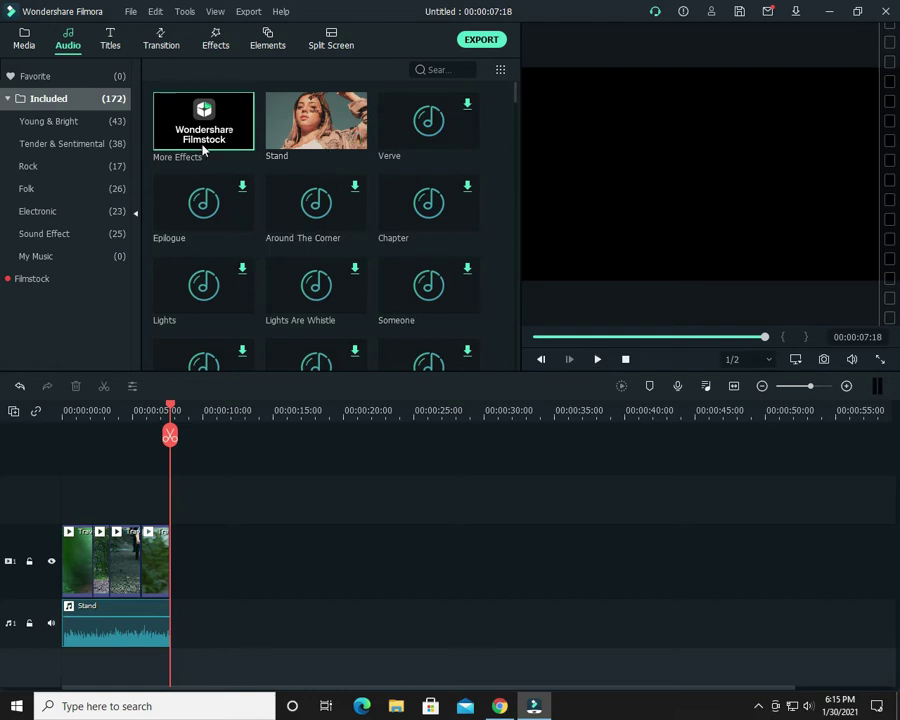
- Audition the Atomic Bomb, Cinematic Horn and Digital Alert sound effects, and return the timeline playhead to the start
click(87, 131)
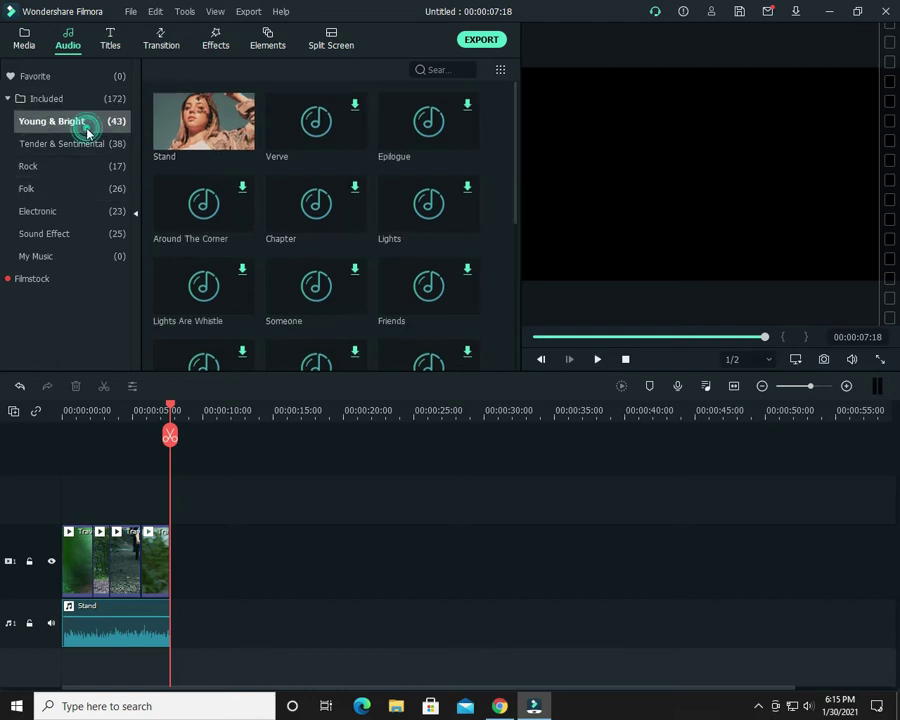
click(64, 235)
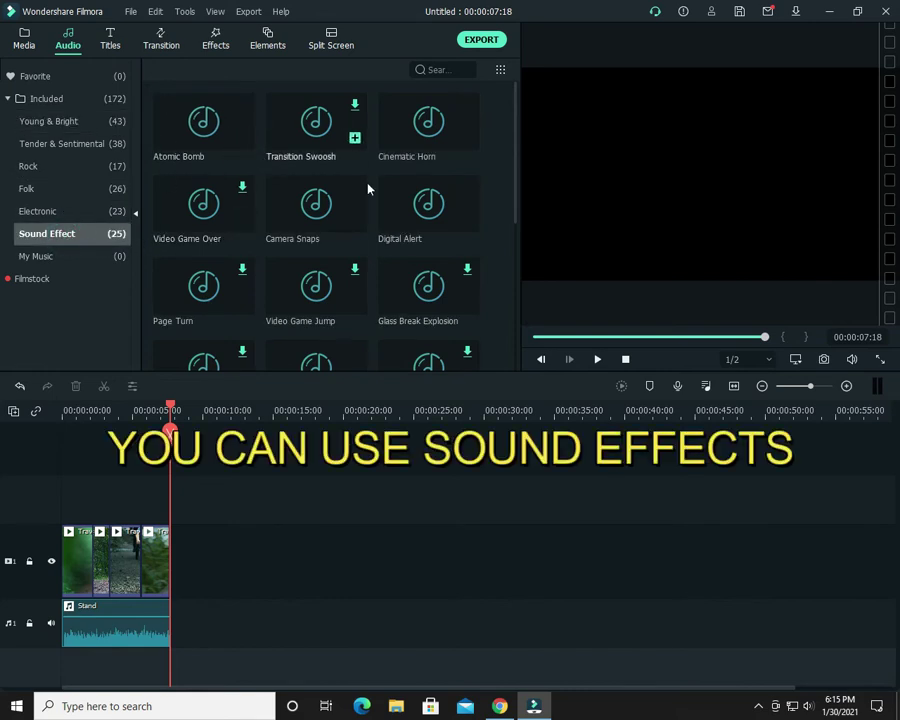
double_click(208, 138)
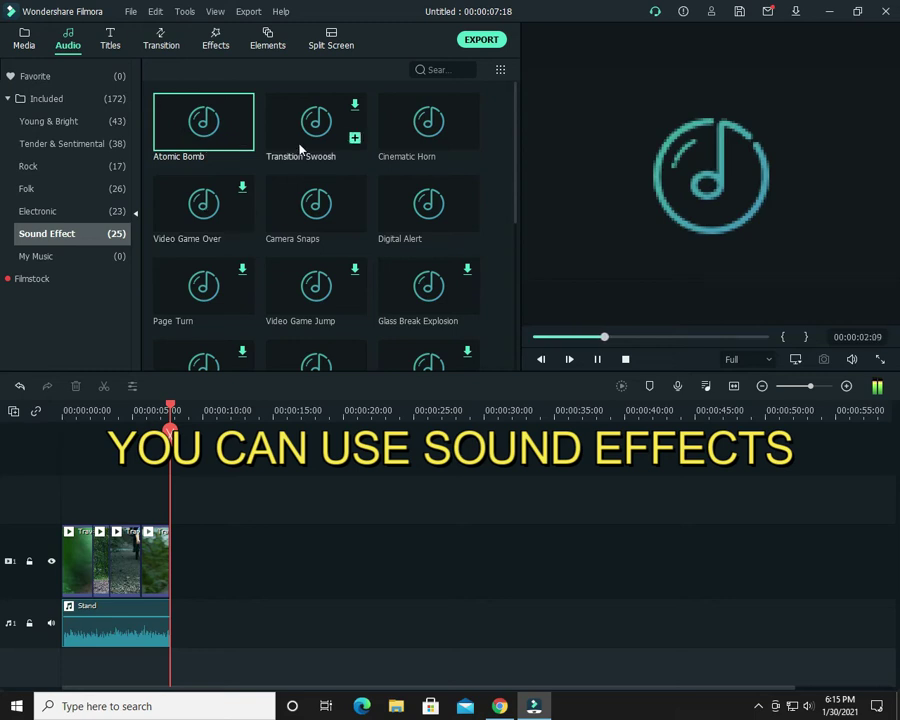
double_click(449, 132)
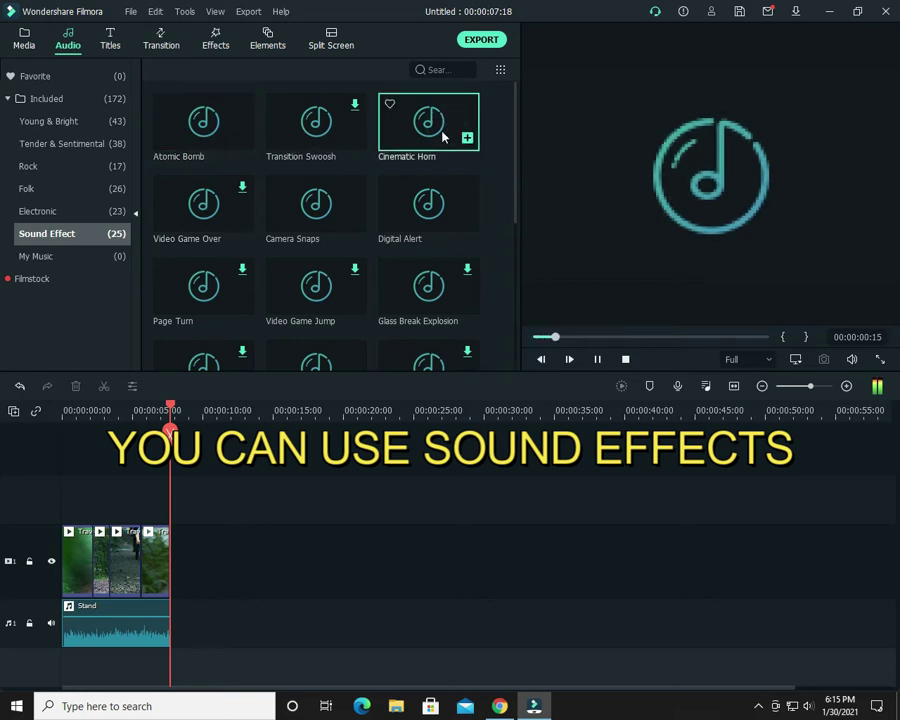
double_click(423, 208)
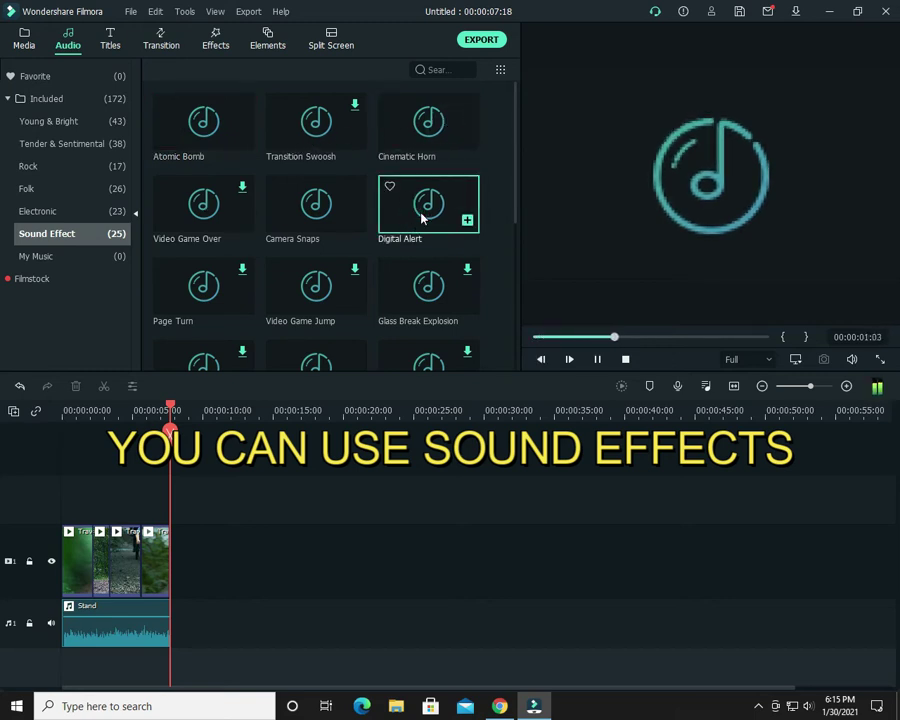
click(625, 360)
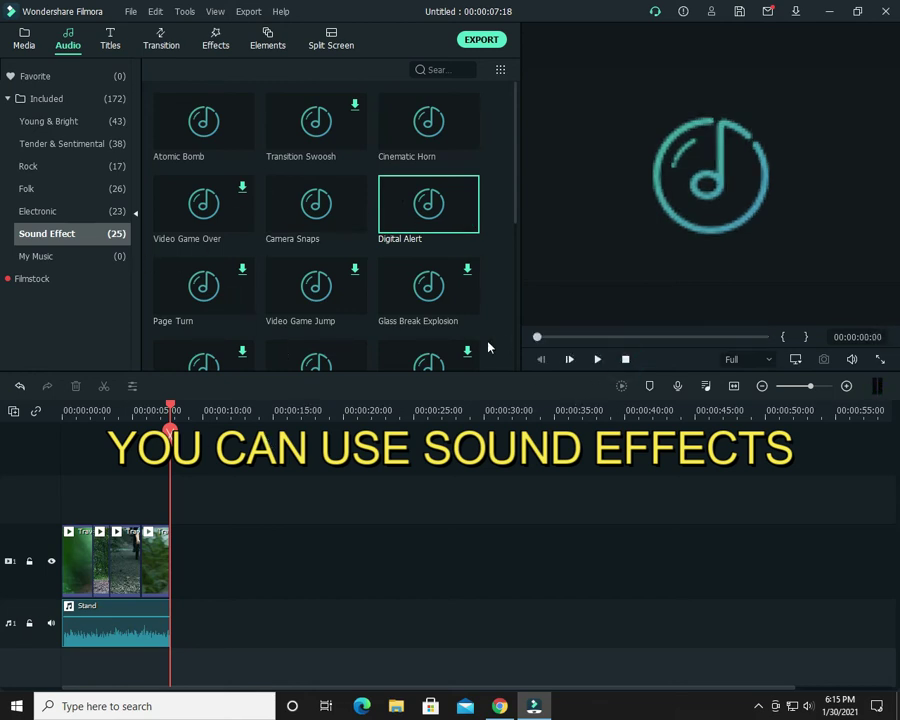
click(622, 362)
click(127, 417)
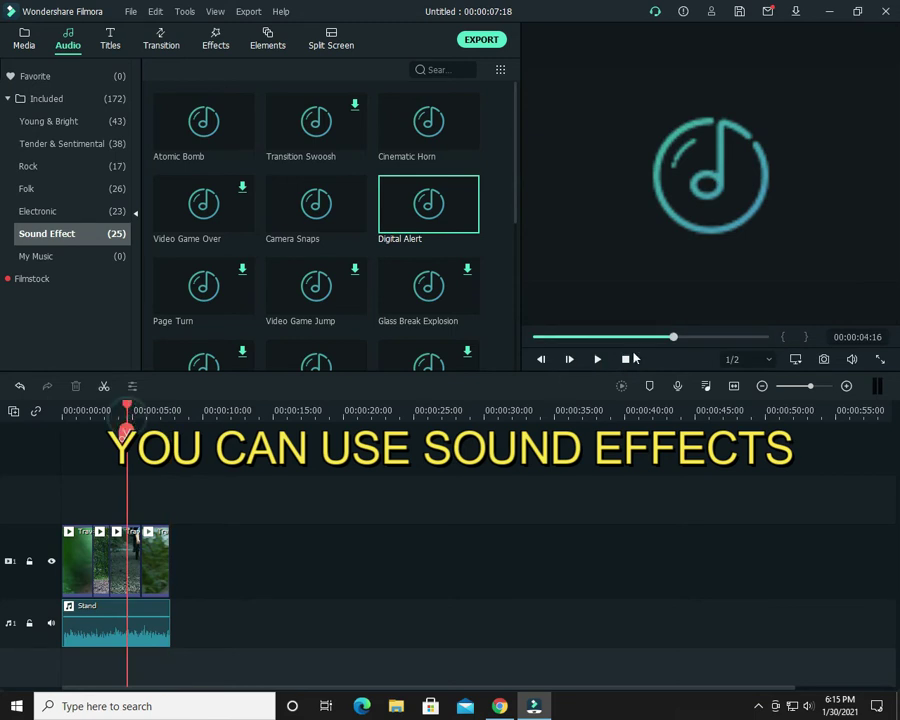
click(626, 359)
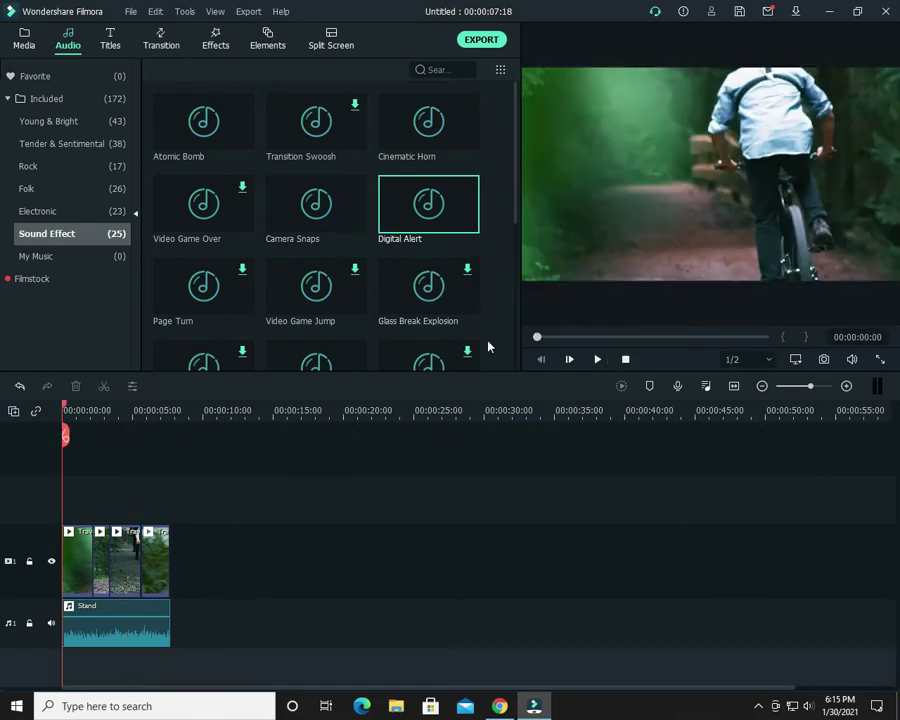
- Apply the Dissolve transition to the end of the first video clip and preview it
click(24, 40)
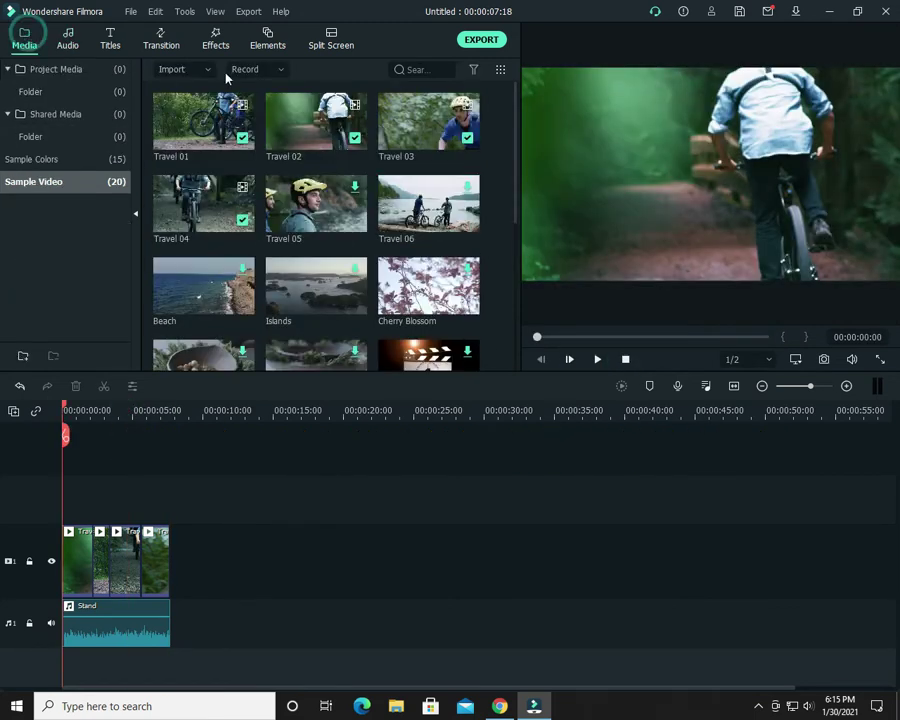
click(161, 48)
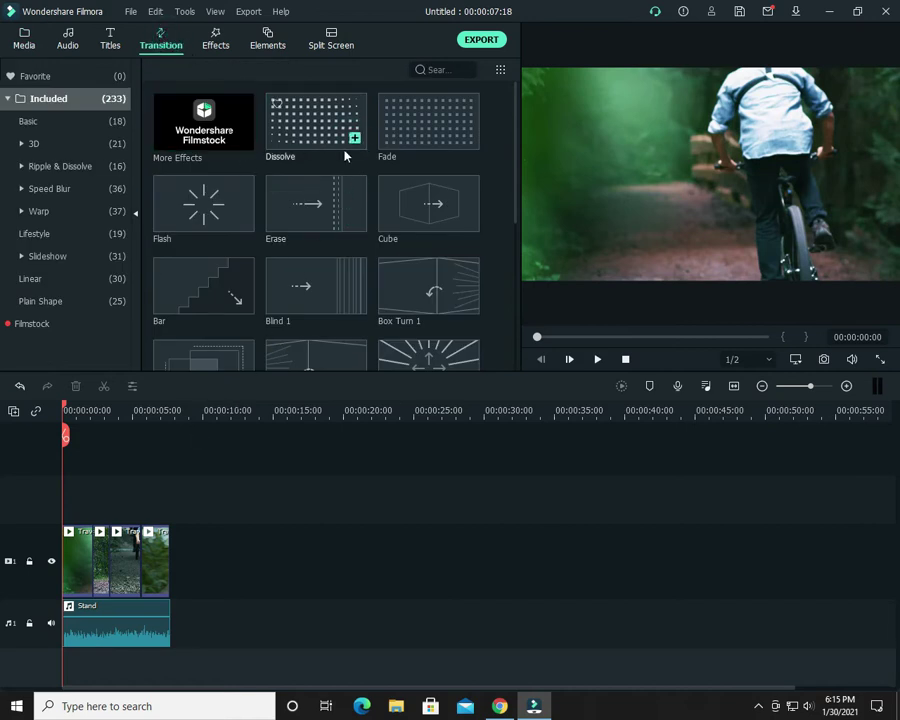
click(85, 555)
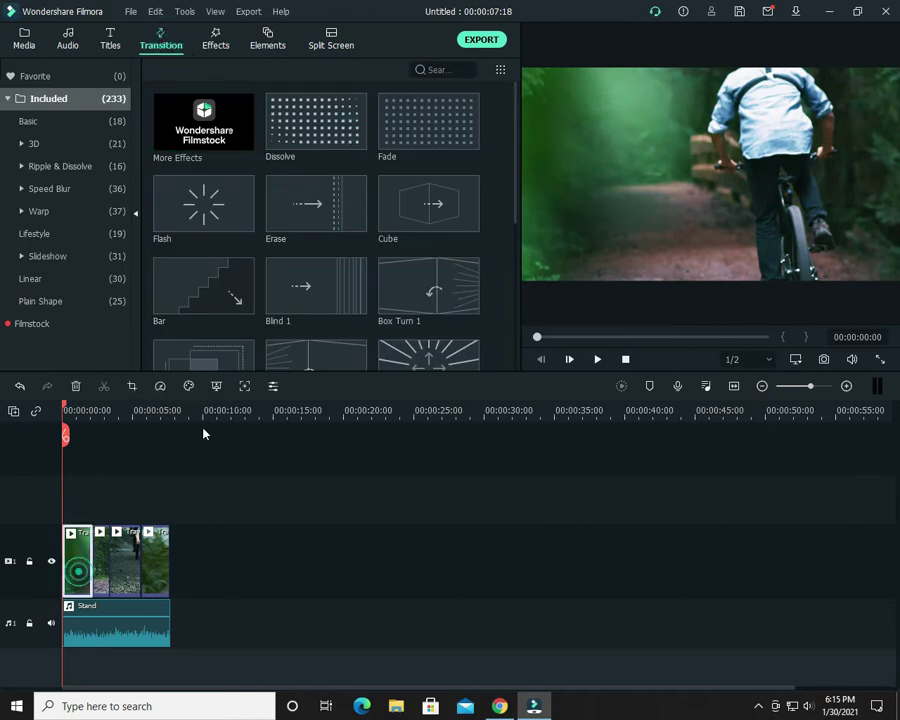
click(356, 140)
click(599, 359)
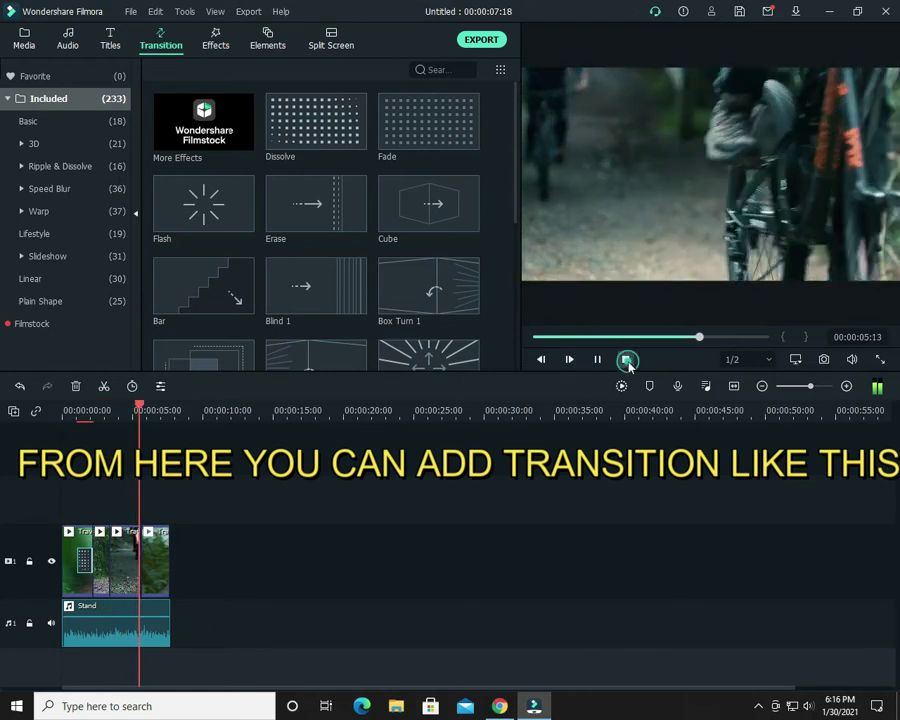
click(627, 361)
click(597, 360)
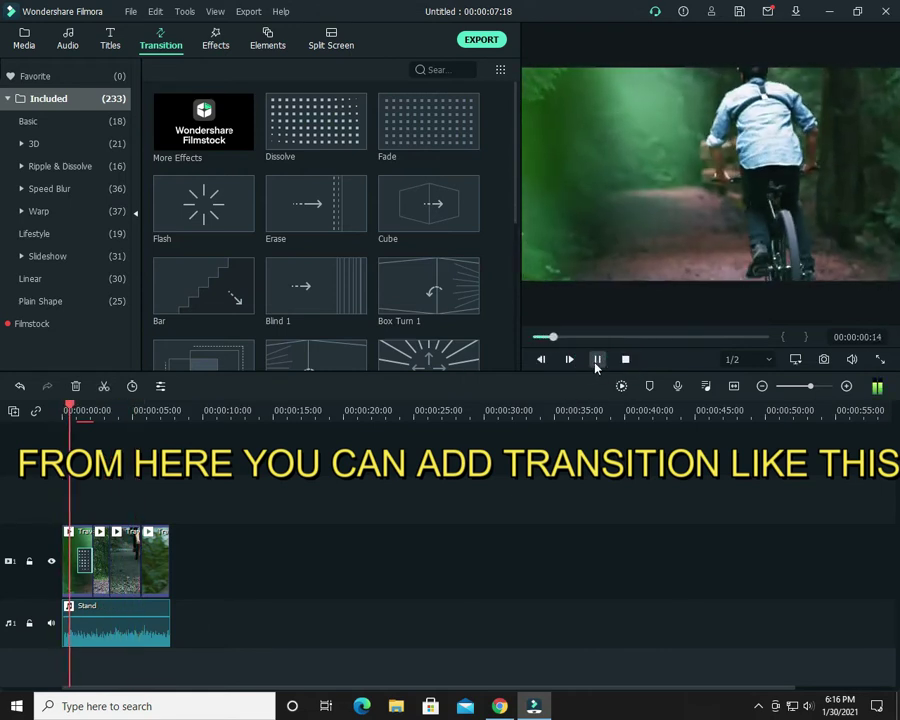
click(597, 360)
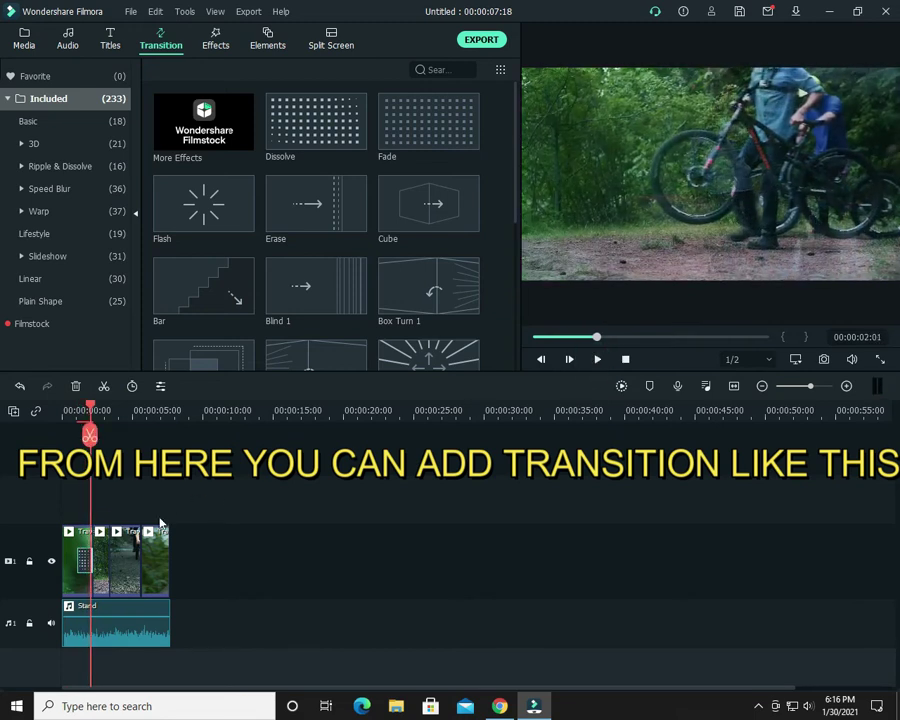
- Add the Flash transition to the second video clip and the Cube transition to the third
double_click(102, 560)
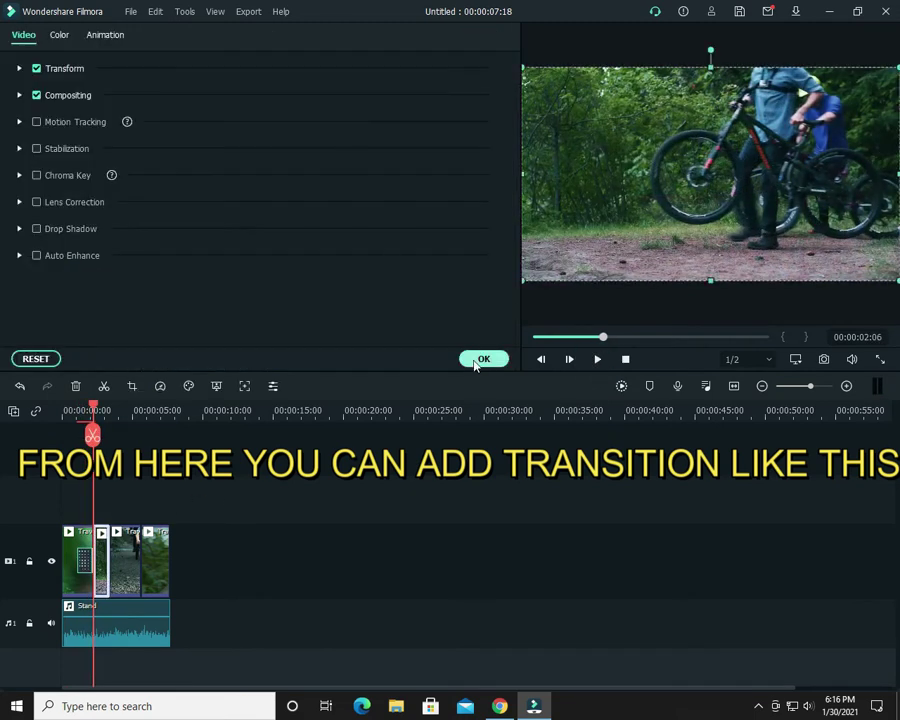
click(486, 359)
click(242, 221)
double_click(126, 560)
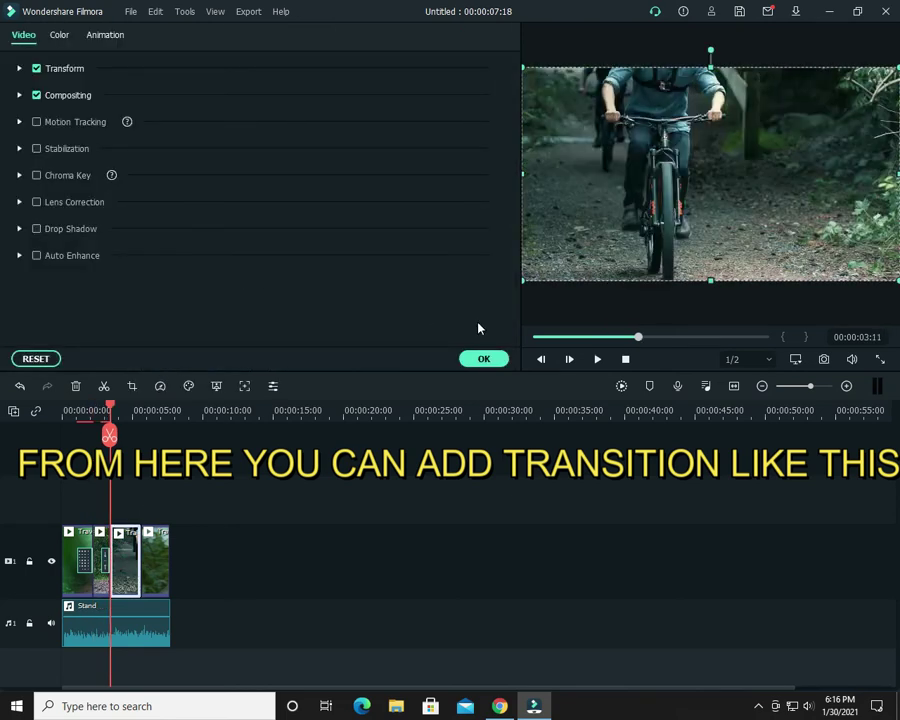
click(499, 359)
click(467, 221)
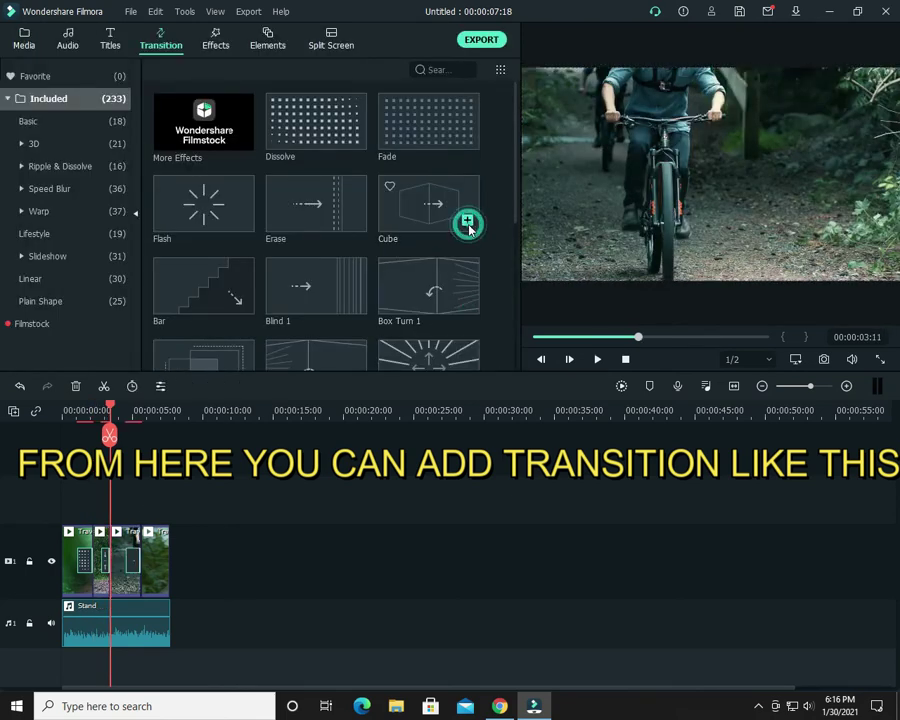
- Add the Col Split transition to the end of the fourth video clip
double_click(166, 566)
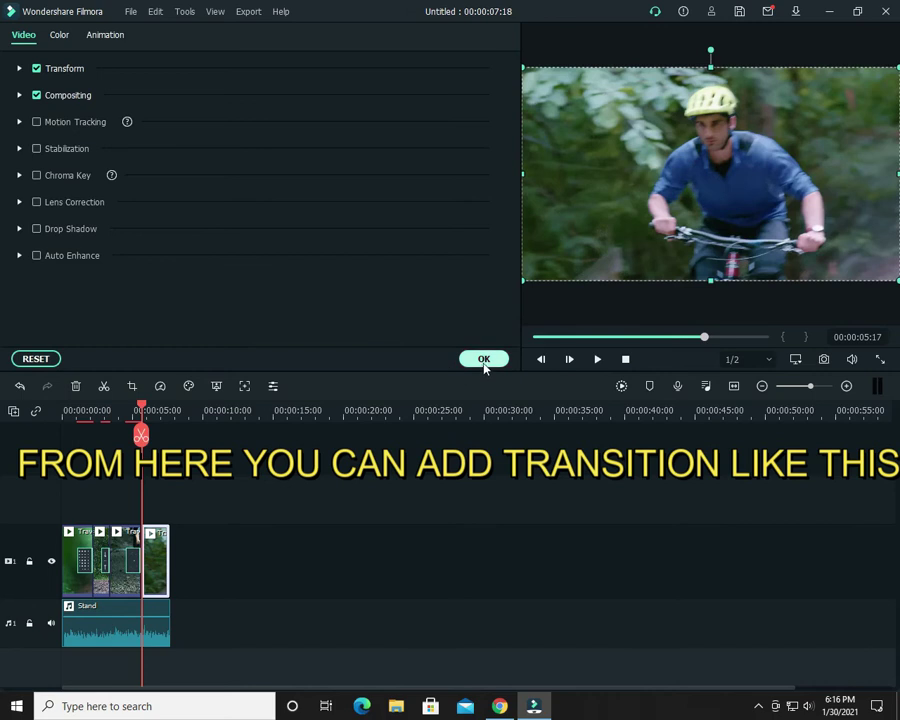
click(484, 362)
scroll(236, 261, down, 5)
click(242, 304)
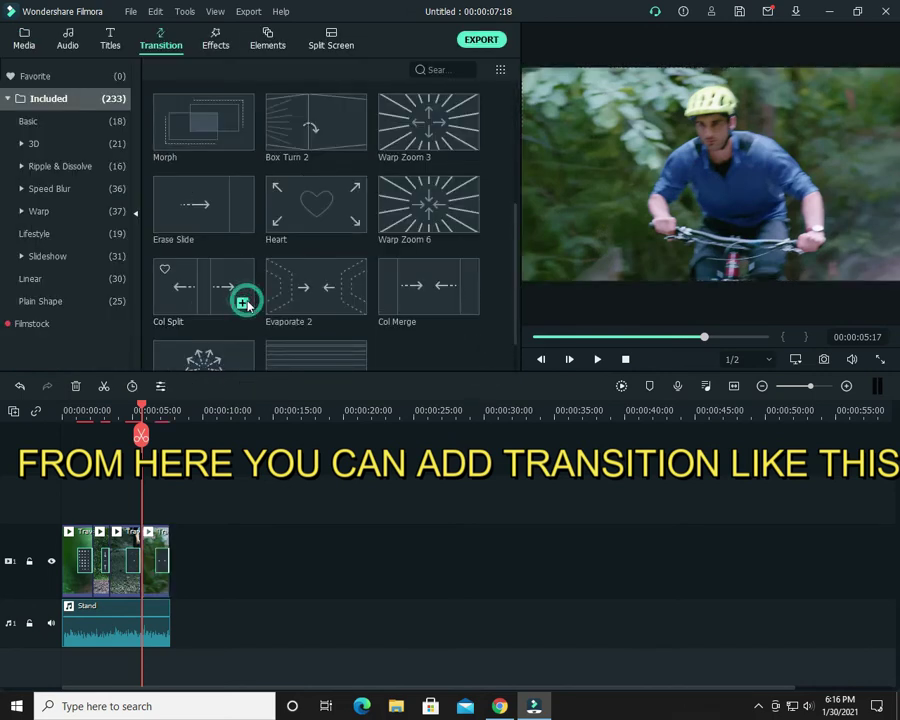
- Play the timeline from the start to review all the transitions, and return to the sample videos
click(627, 358)
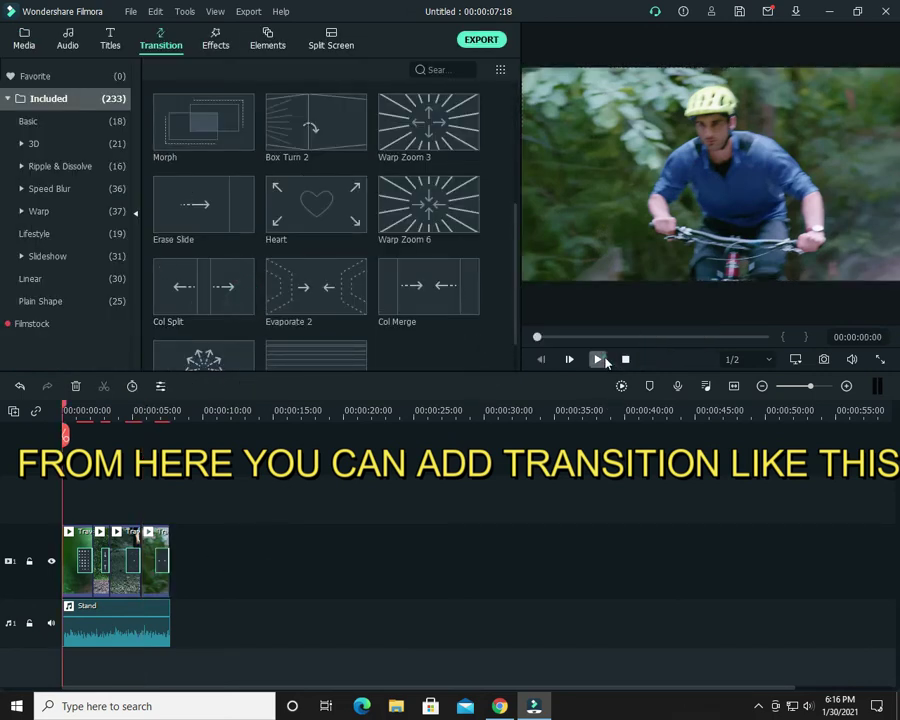
click(597, 359)
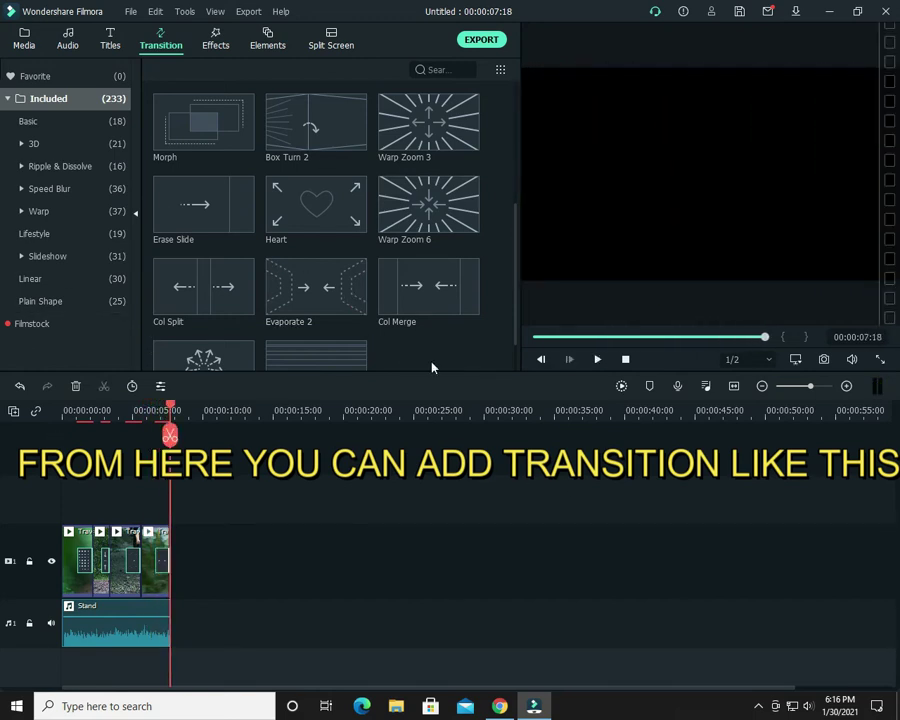
scroll(350, 320, up, 8)
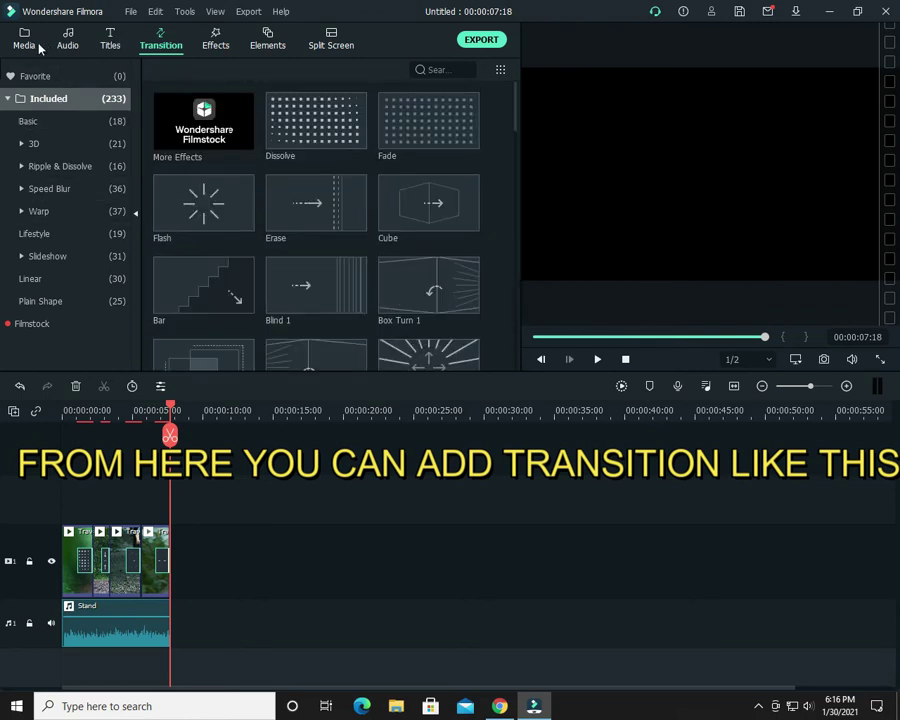
click(20, 42)
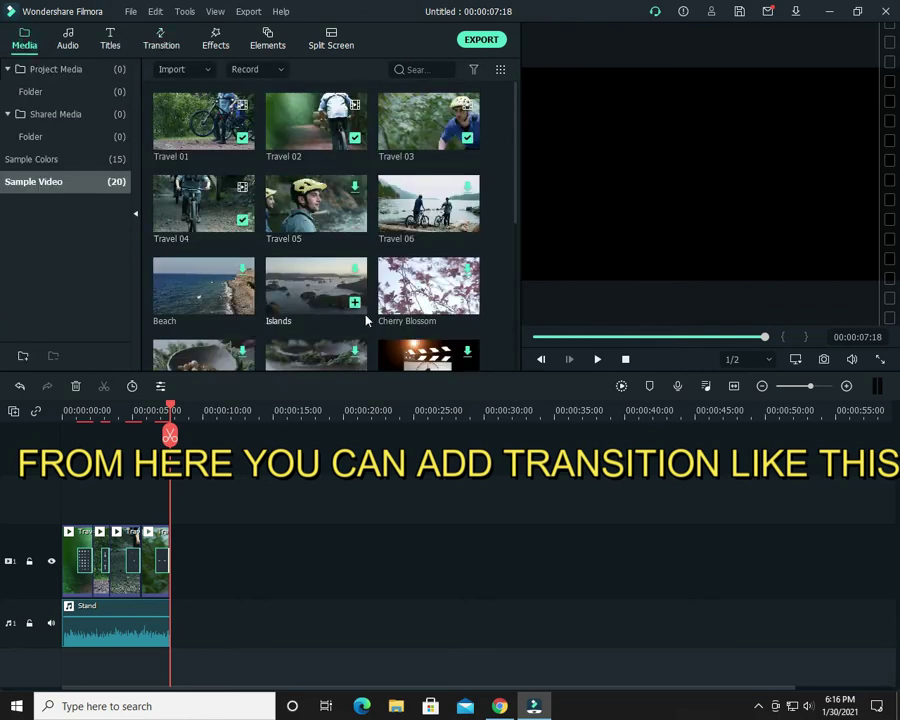
- Add the Travel 05, Travel 06 and Cherry Blossom sample clips to the end of the video track and preview the timeline
click(316, 205)
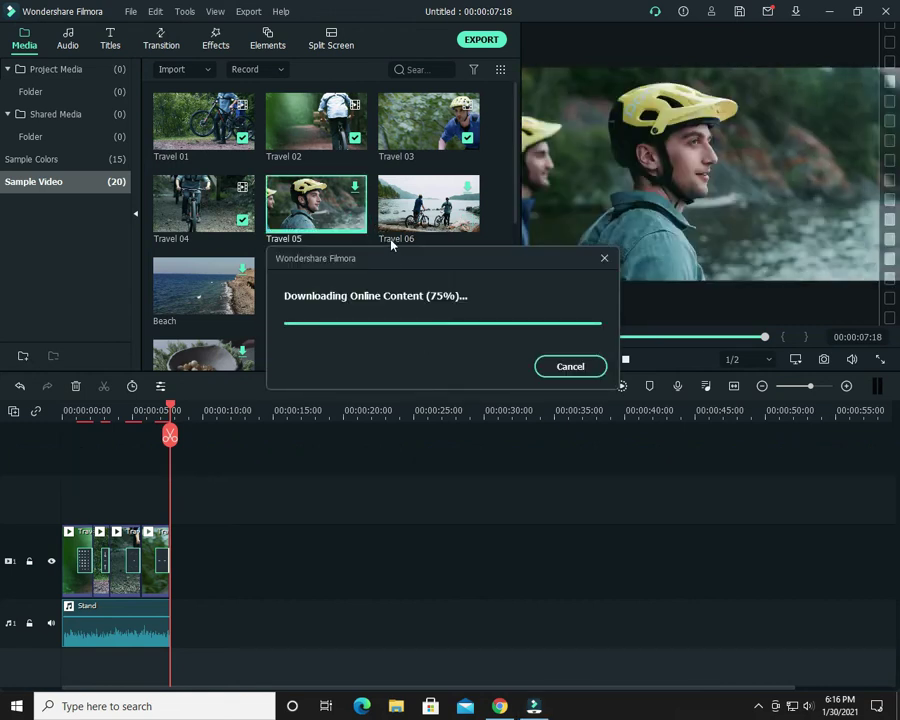
click(469, 221)
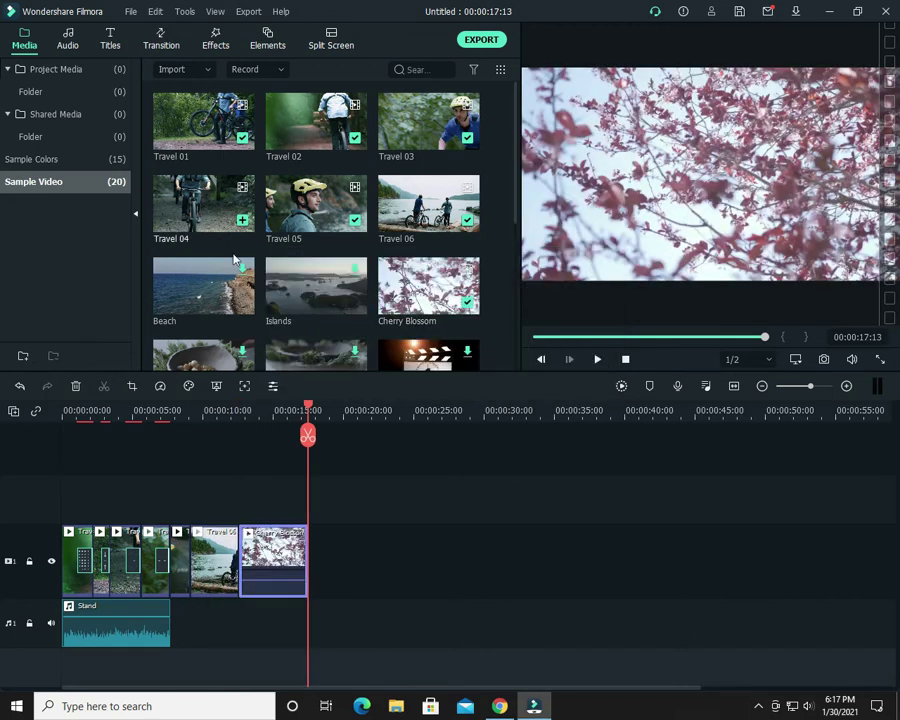
click(625, 359)
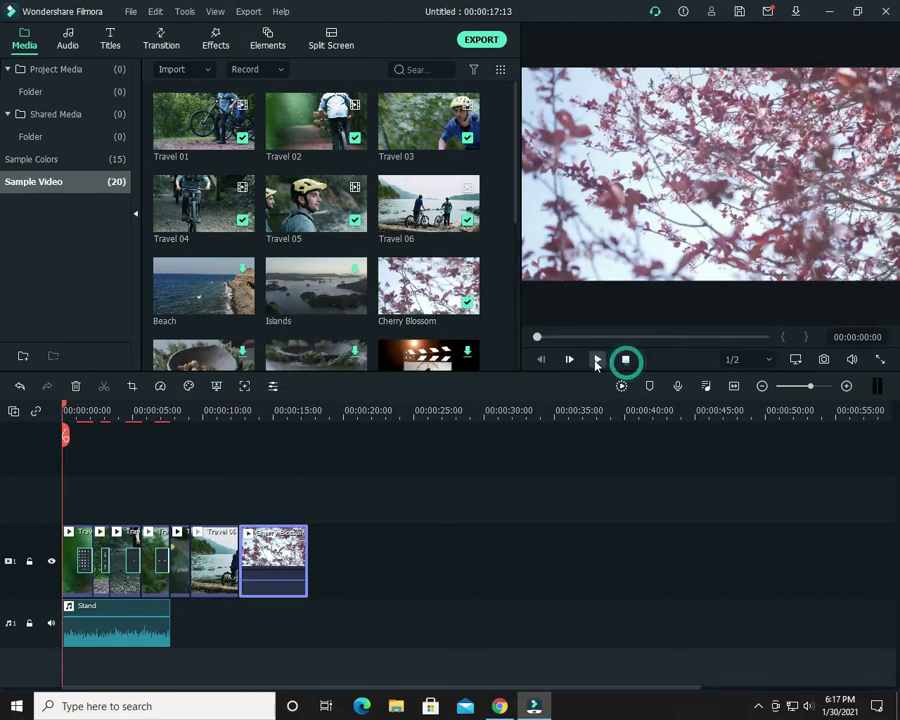
click(597, 359)
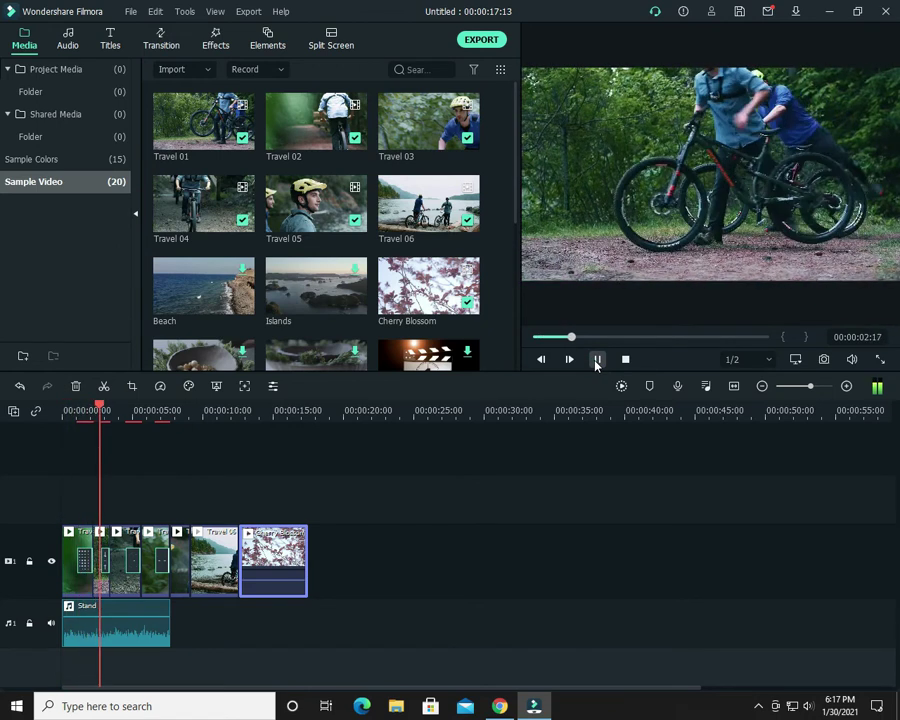
click(597, 359)
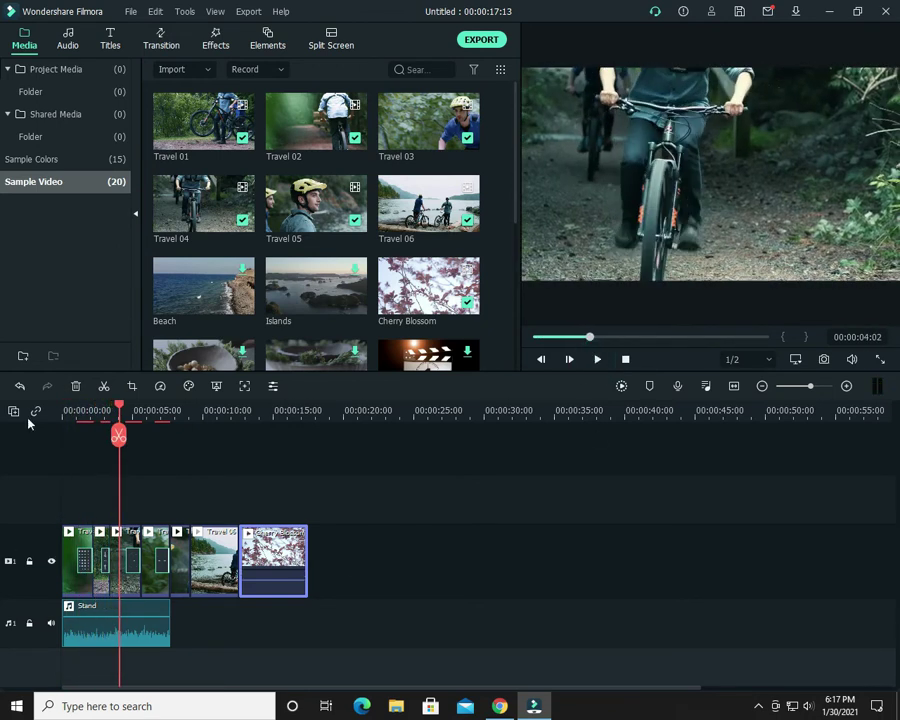
- Place the Default Lowerthird title on the track above the video, starting at the first clip, and preview it
click(108, 44)
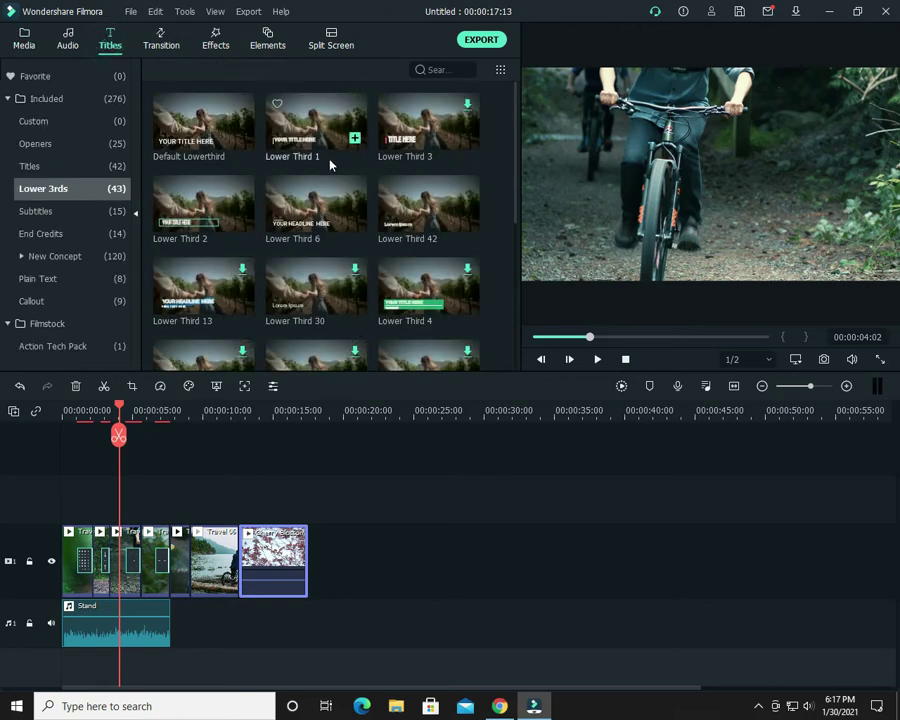
click(240, 137)
drag(150, 517, 78, 494)
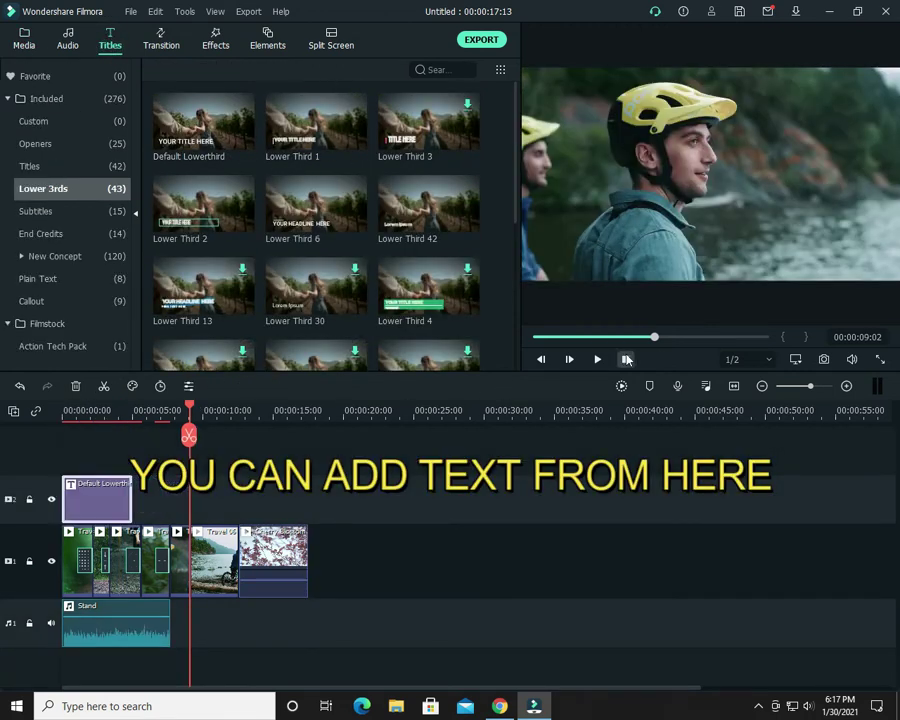
click(626, 359)
click(595, 359)
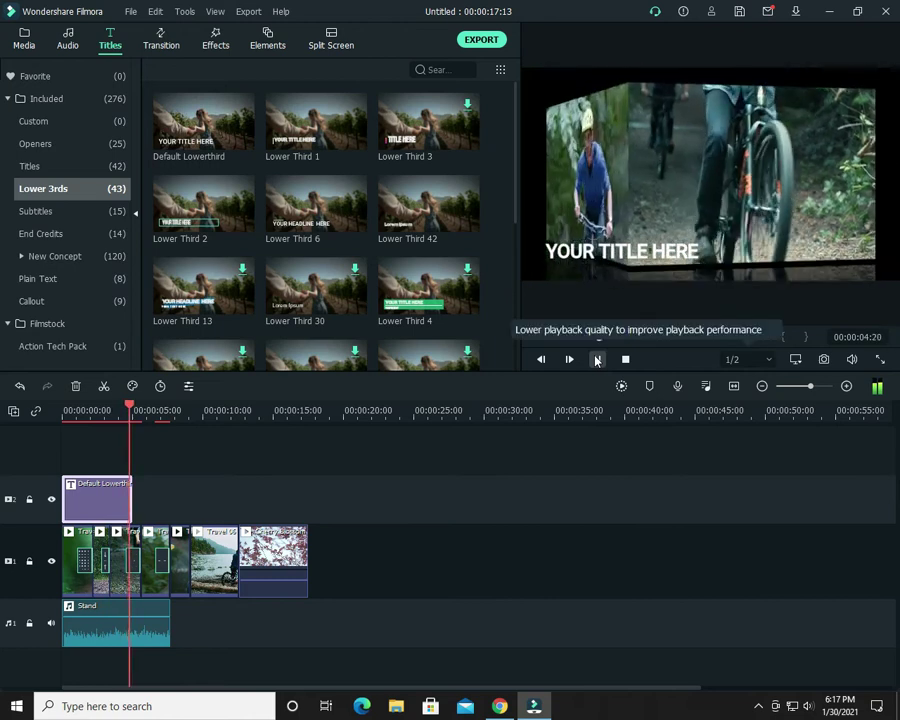
click(597, 359)
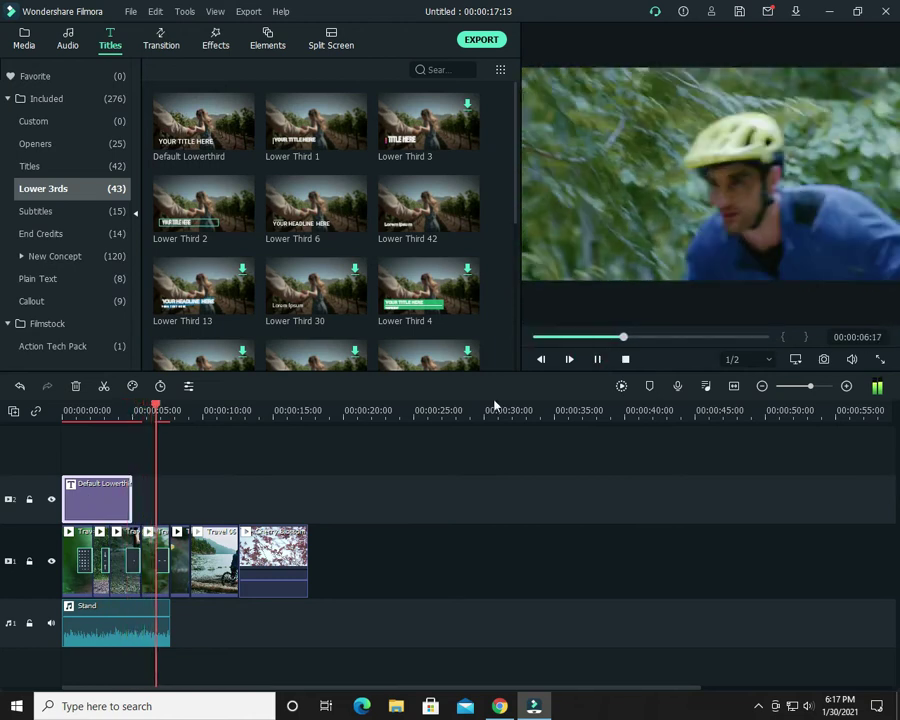
click(598, 360)
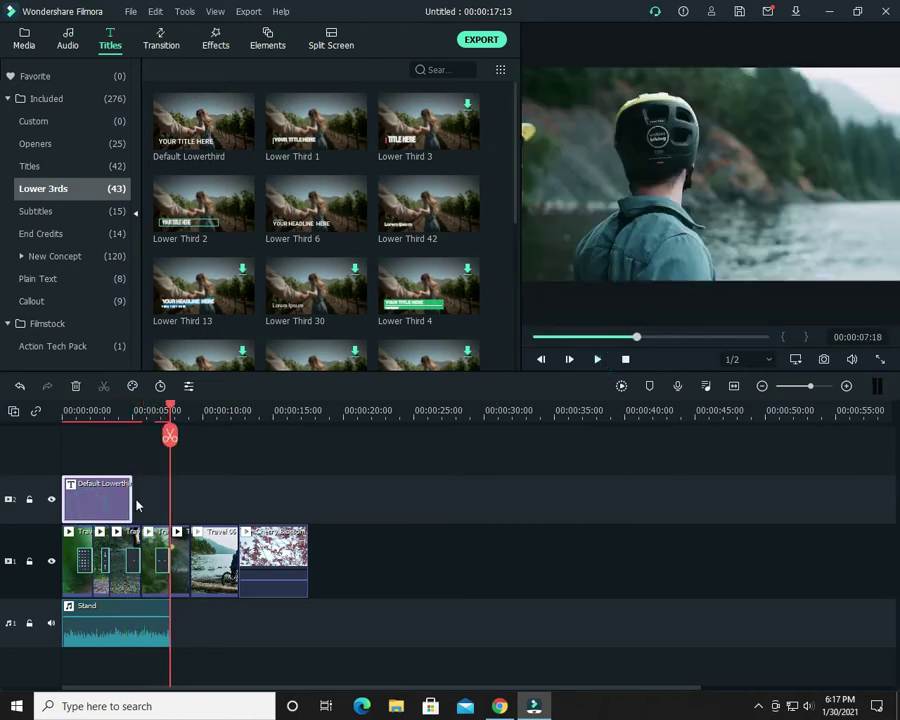
- Extend the lower-third title to the end of the Cherry Blossom clip and preview the video from the start
drag(131, 499, 307, 499)
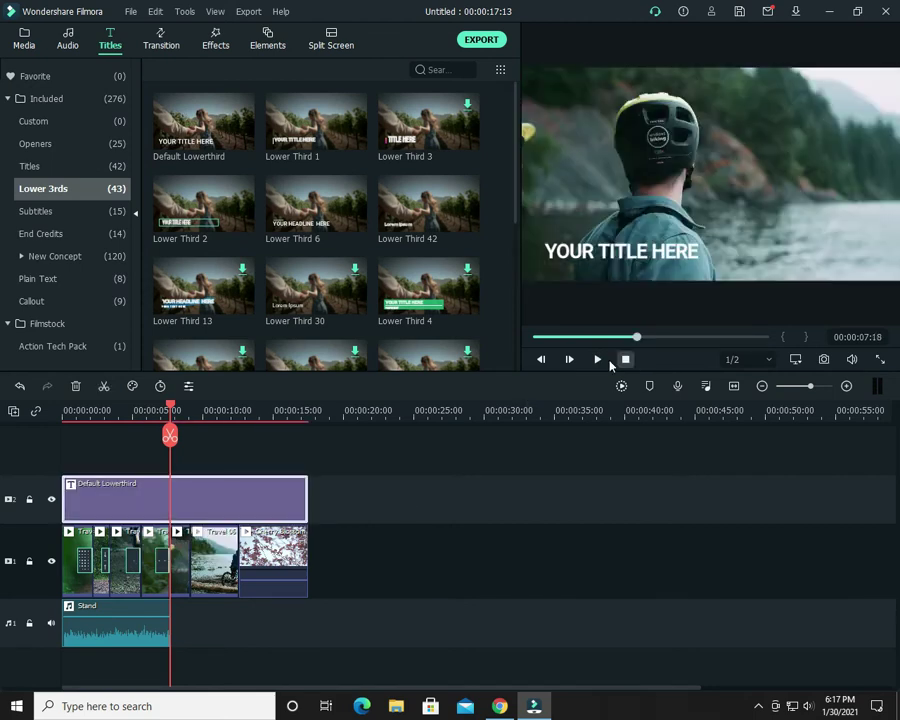
click(625, 359)
click(597, 359)
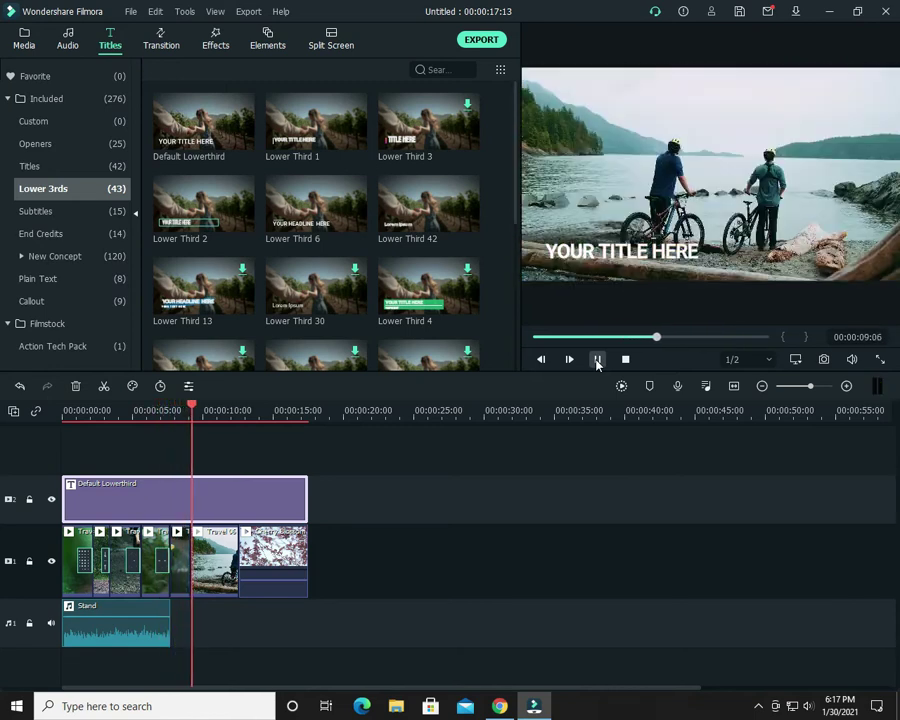
click(597, 360)
- Extend the Stand music clip to the end of the last video clip and play back the timeline
click(132, 634)
drag(169, 627, 306, 616)
click(625, 360)
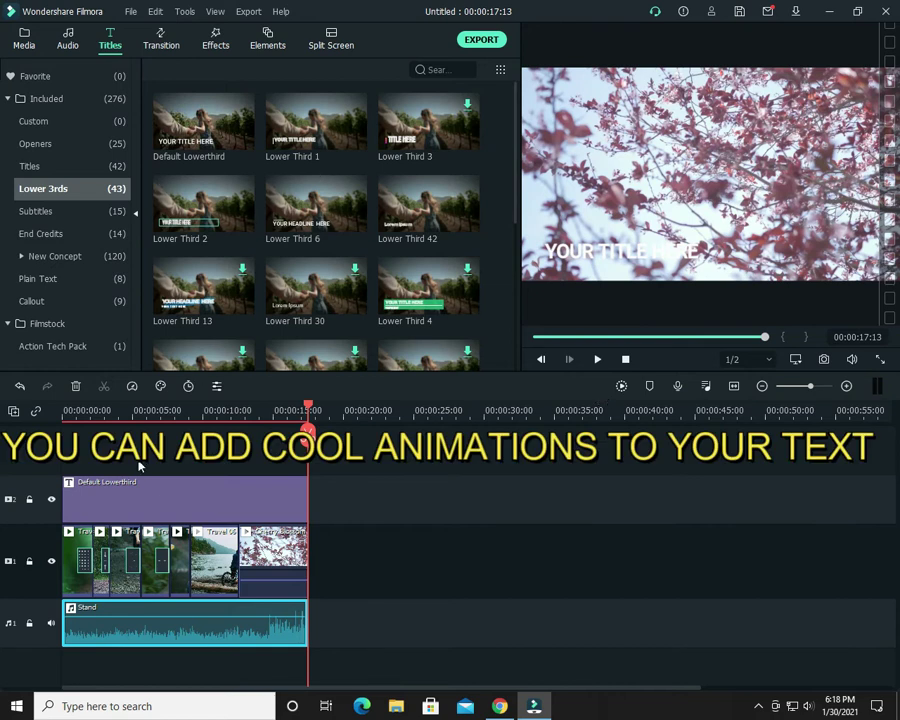
- Open the lower-third title for editing and try the Twrl, Round zoom out and LinearWipe text animations
double_click(175, 504)
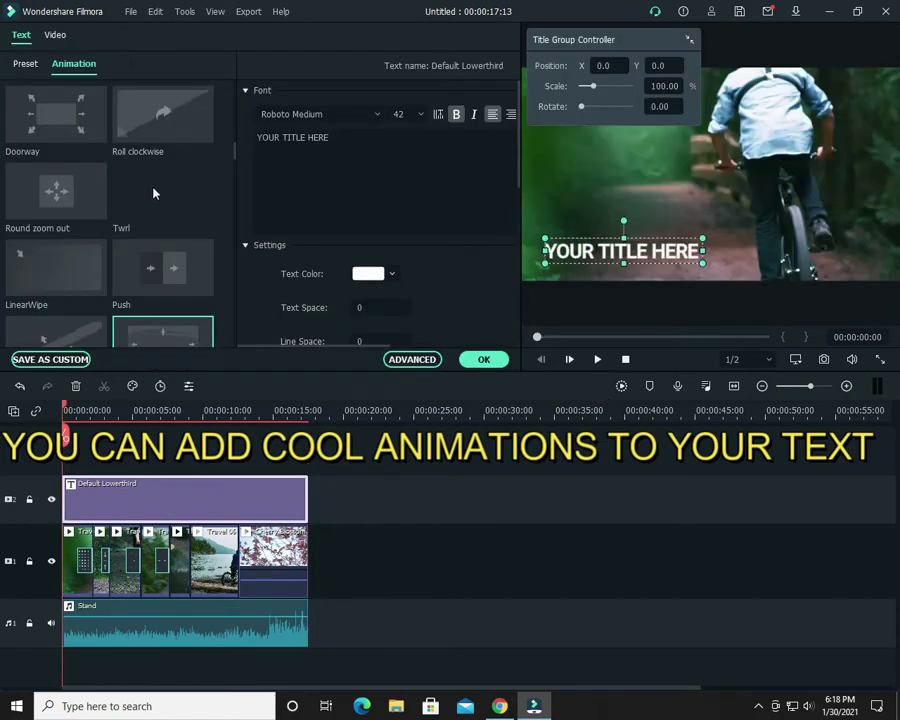
double_click(158, 192)
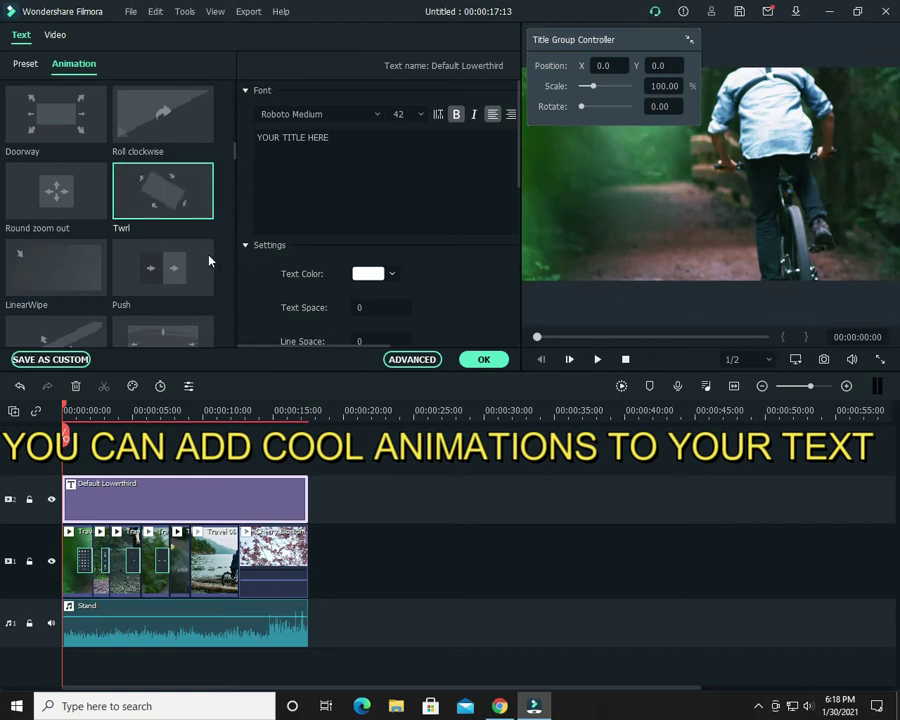
double_click(74, 200)
double_click(56, 265)
scroll(76, 184, down, 5)
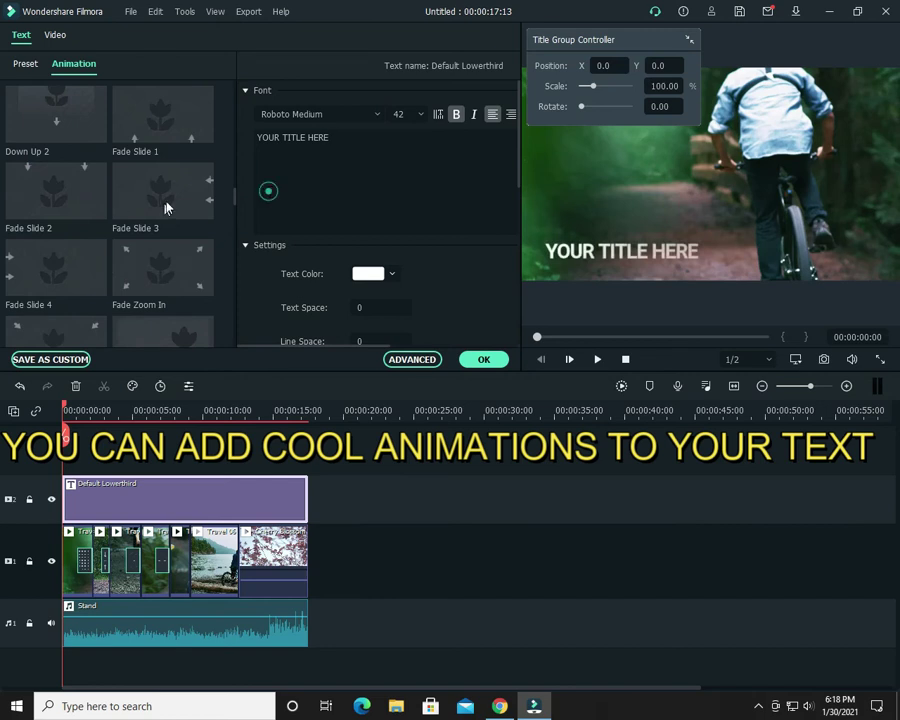
- Try the Fade Slide 3 and Fade Slide 4 animations, apply Fade Zoom In to the title, and preview it
double_click(167, 196)
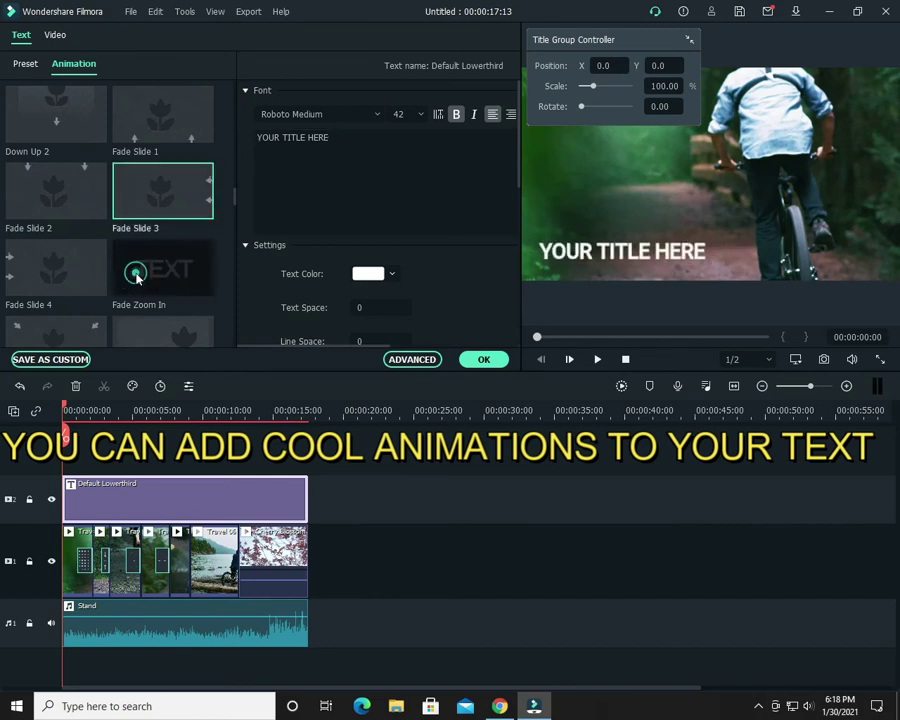
double_click(84, 281)
double_click(190, 284)
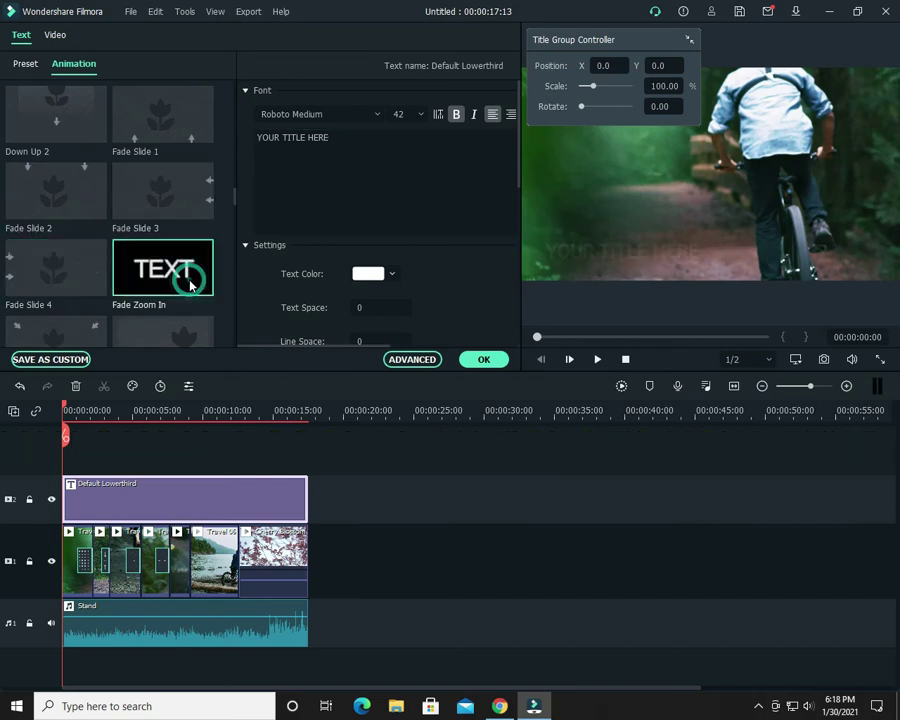
click(598, 359)
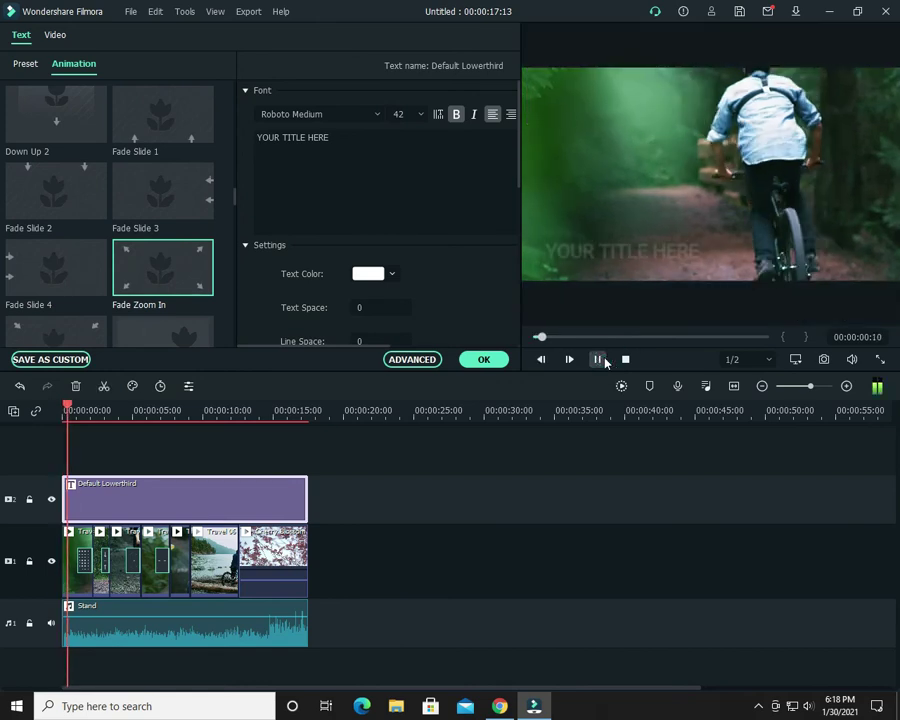
click(598, 359)
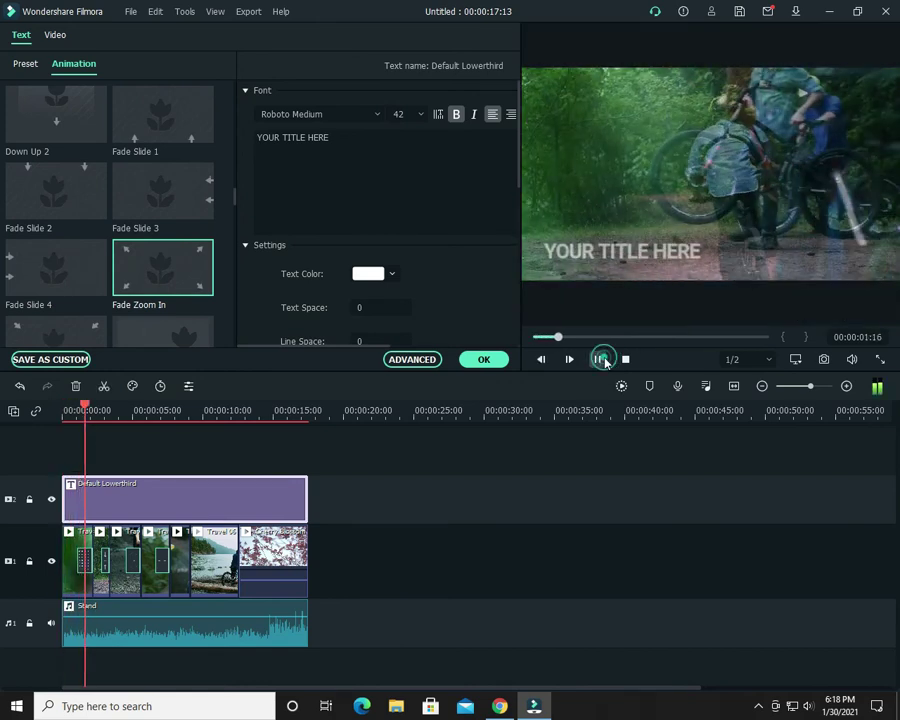
- Try several text style presets on the title and apply Text style 7
click(137, 501)
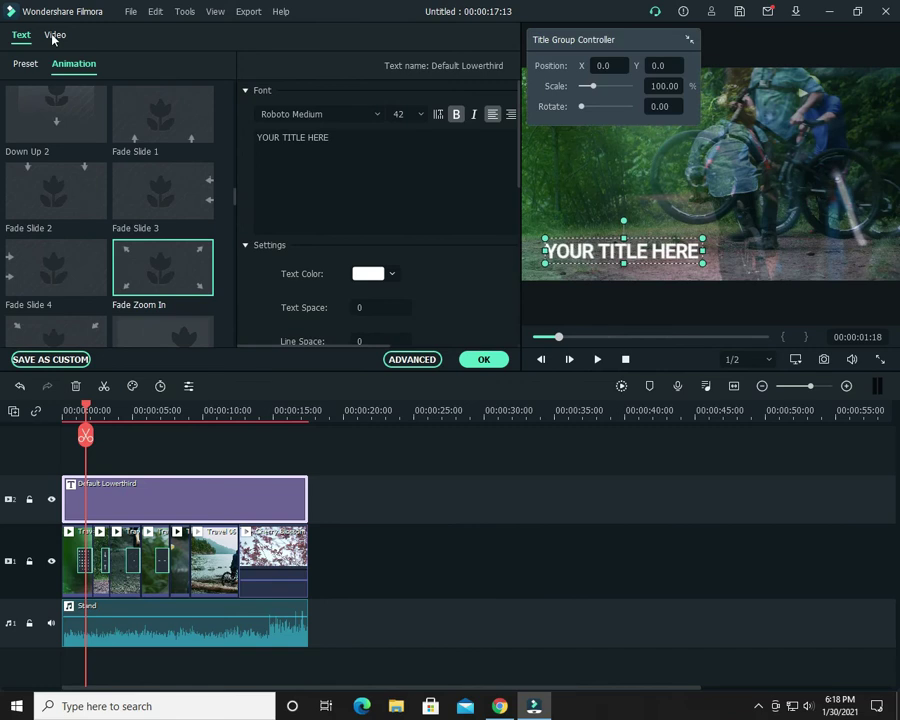
click(20, 65)
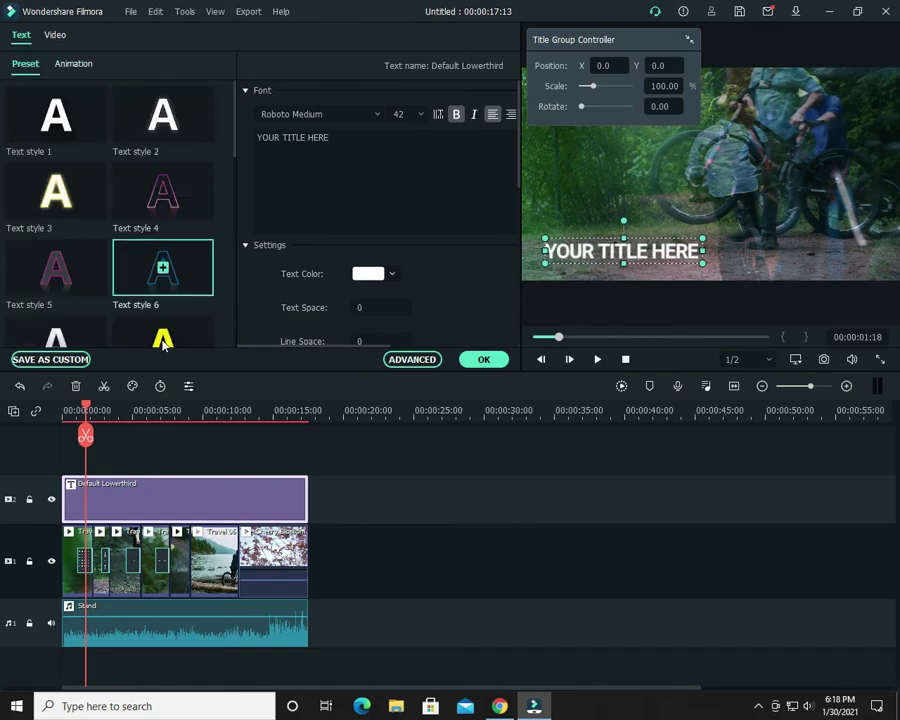
click(161, 288)
scroll(163, 300, down, 6)
click(56, 222)
click(170, 226)
click(76, 178)
scroll(100, 225, up, 5)
click(48, 205)
click(60, 146)
click(185, 142)
click(56, 146)
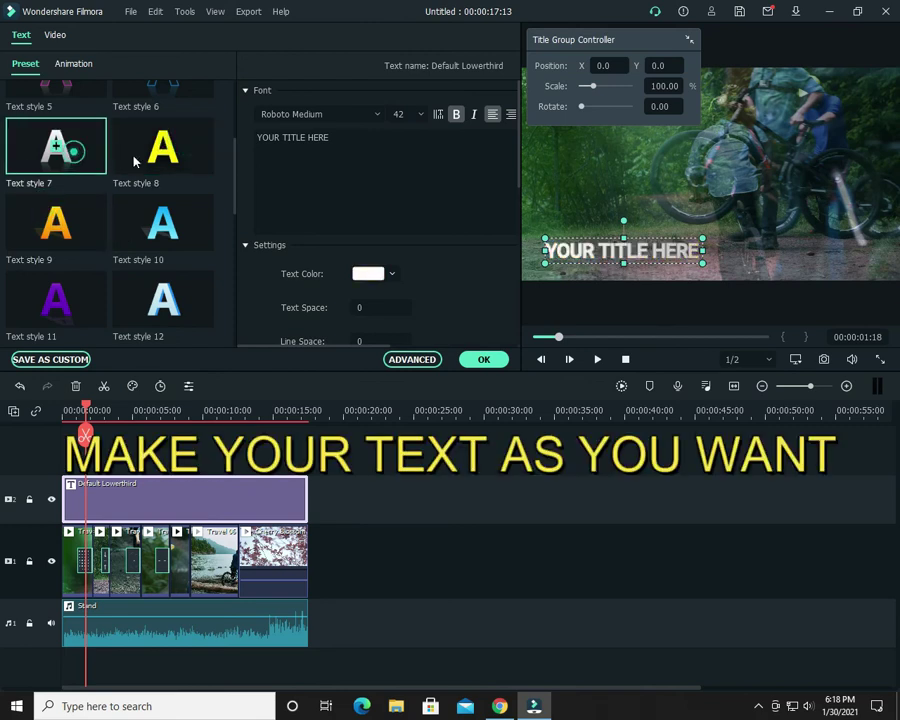
- Try rotating the title text slightly and undo the last rotation change
scroll(410, 286, down, 2)
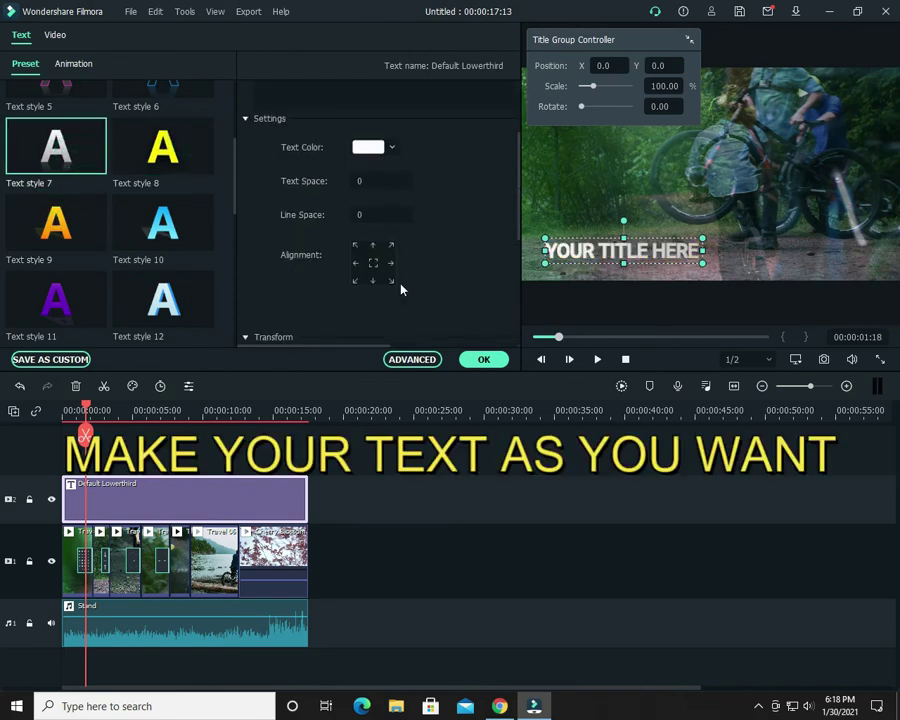
scroll(392, 262, down, 2)
drag(403, 274, 385, 248)
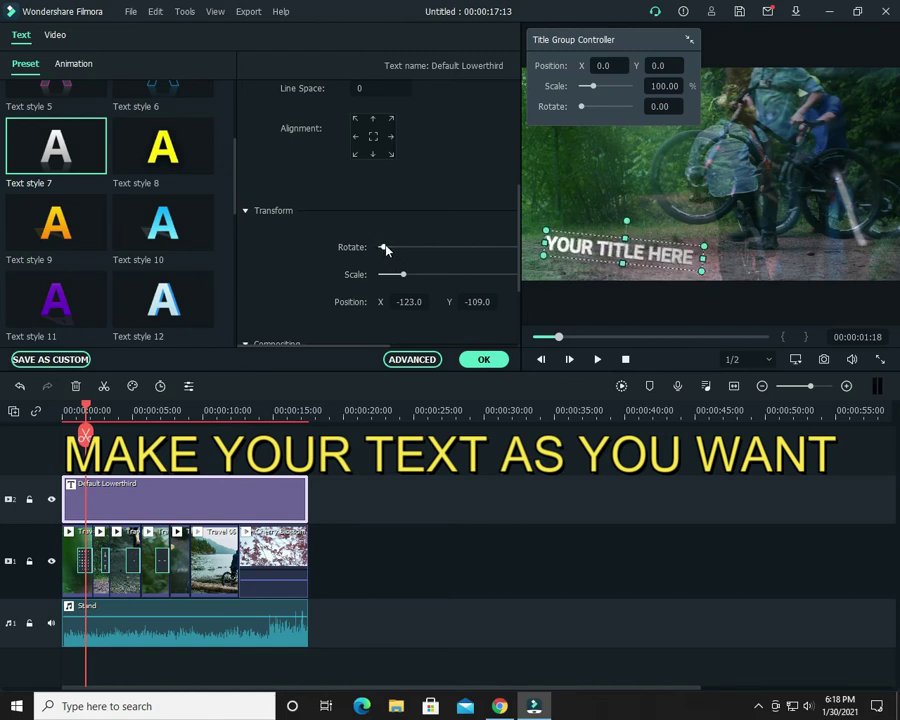
scroll(363, 275, down, 3)
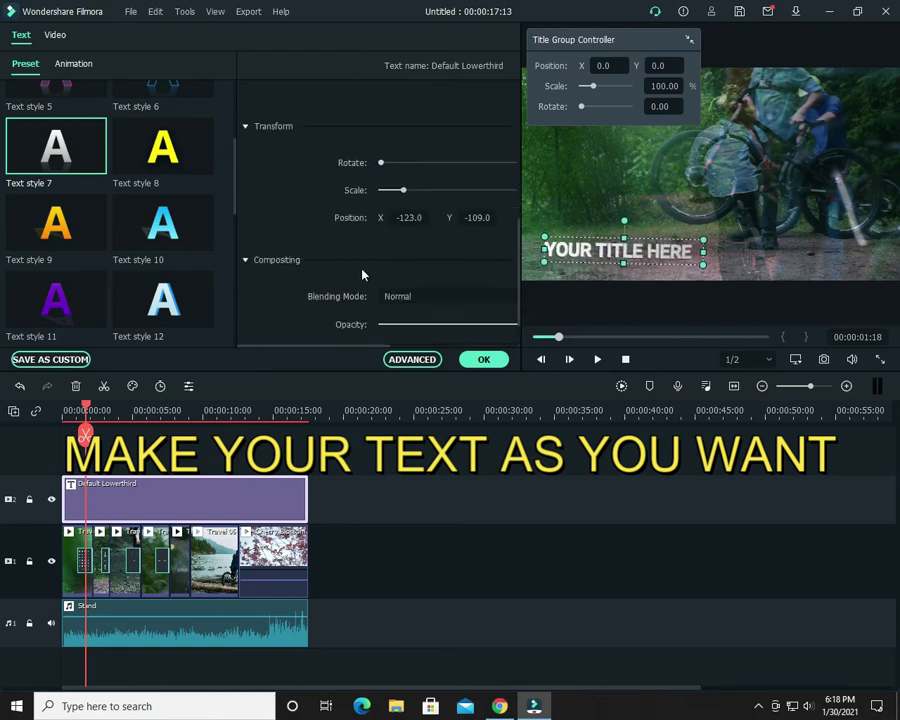
click(21, 387)
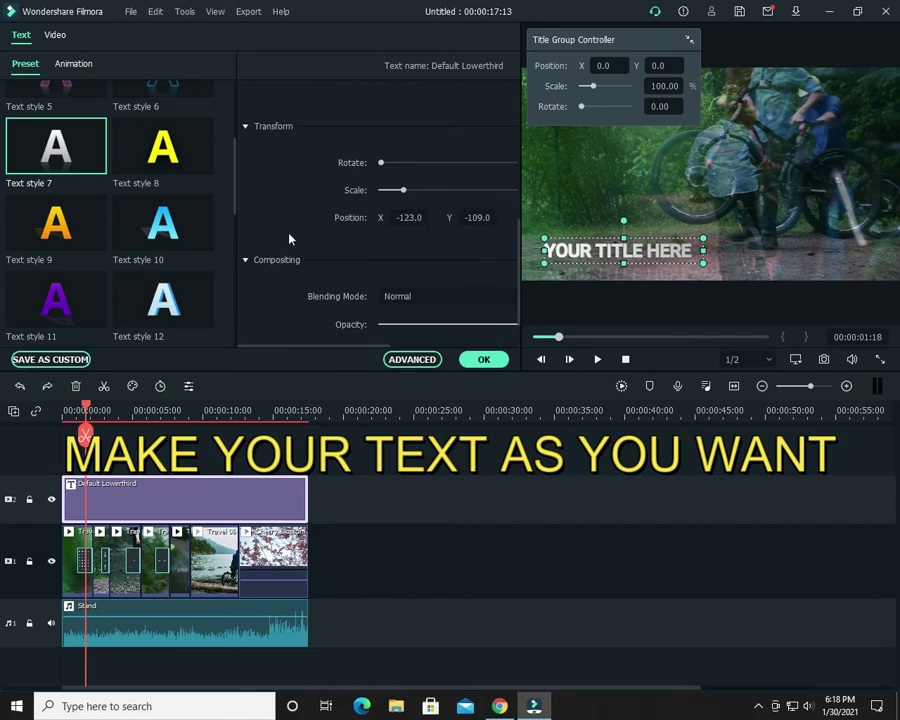
- Make the title text semi-transparent by lowering its opacity, preview it over the clips, and accept the title edits
scroll(289, 238, down, 2)
drag(508, 281, 473, 281)
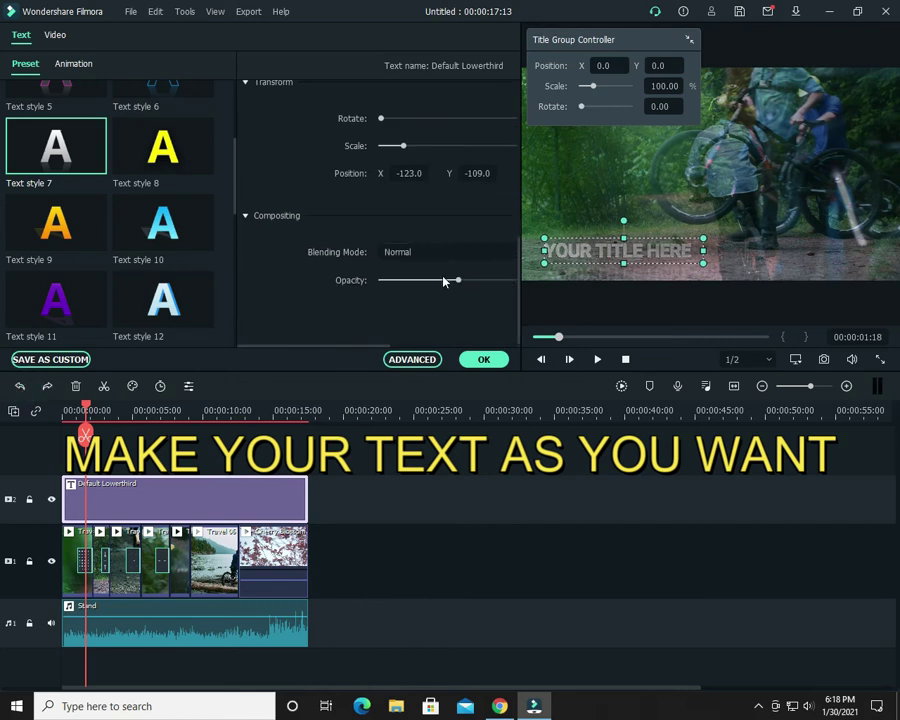
click(597, 359)
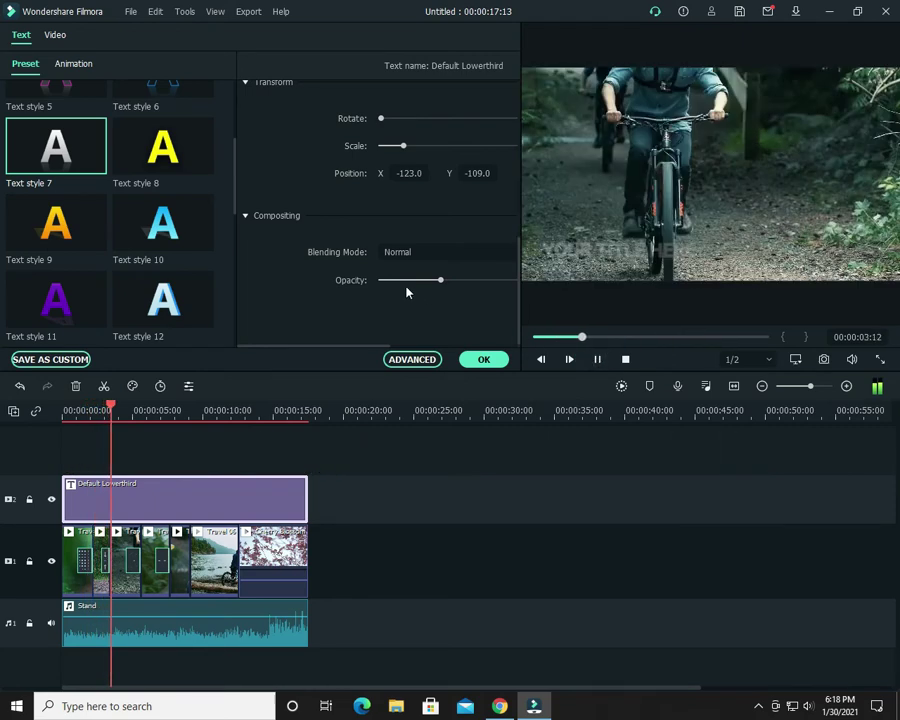
drag(440, 281, 476, 284)
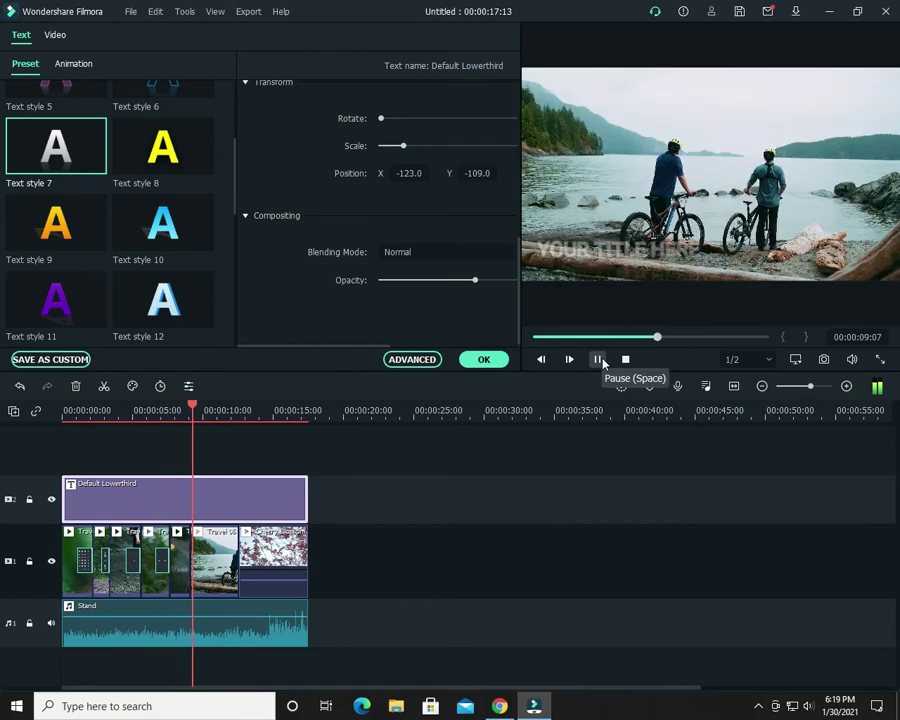
click(599, 359)
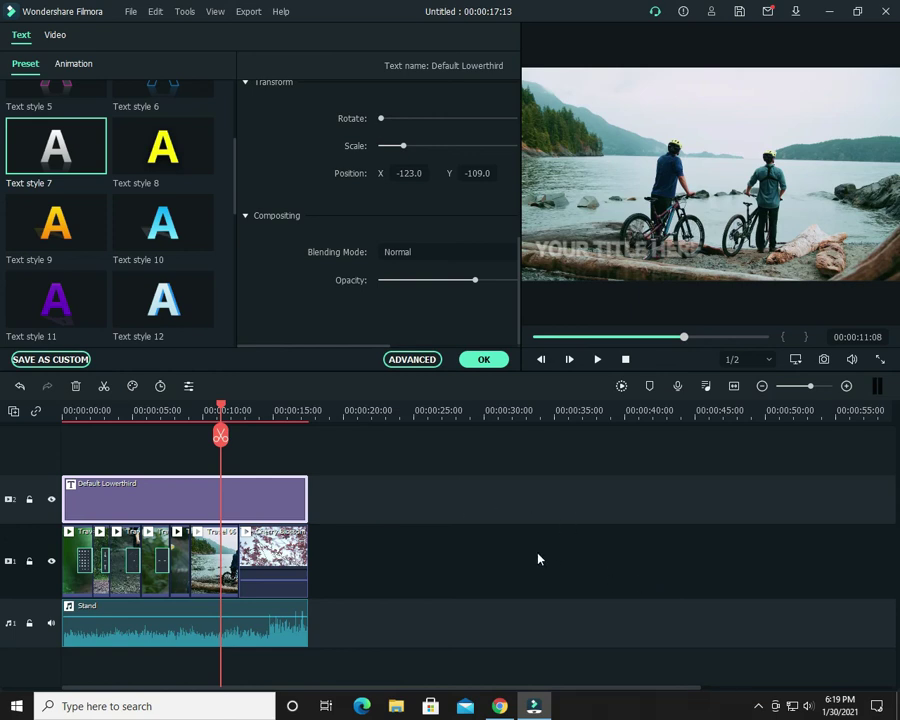
click(482, 360)
- Add the Amaro filter from the Instagram-Like effects on a new track above the title and shift it to start at the second clip
click(157, 42)
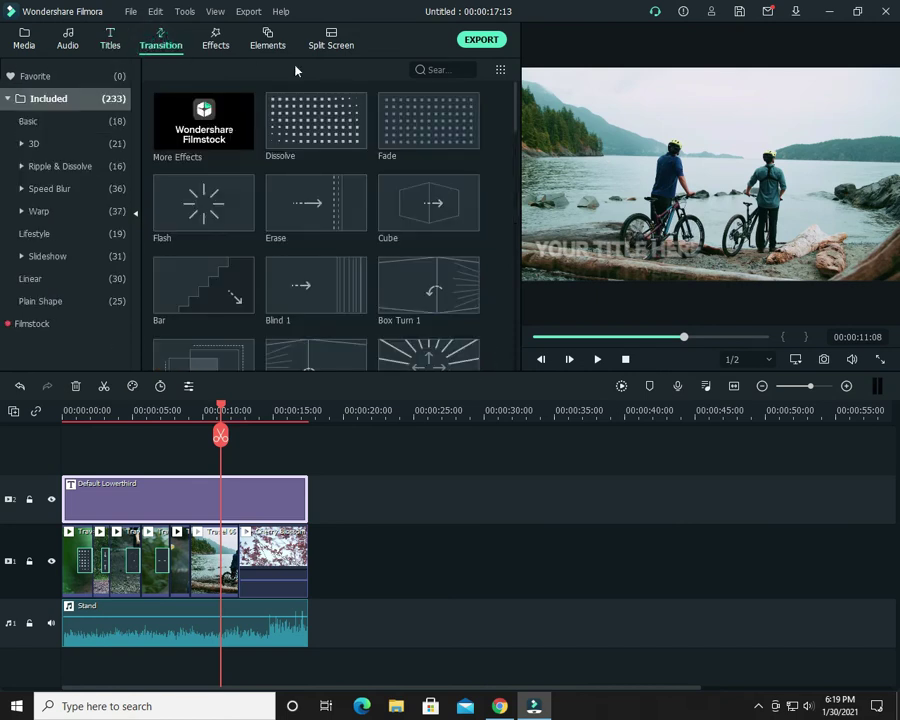
click(214, 40)
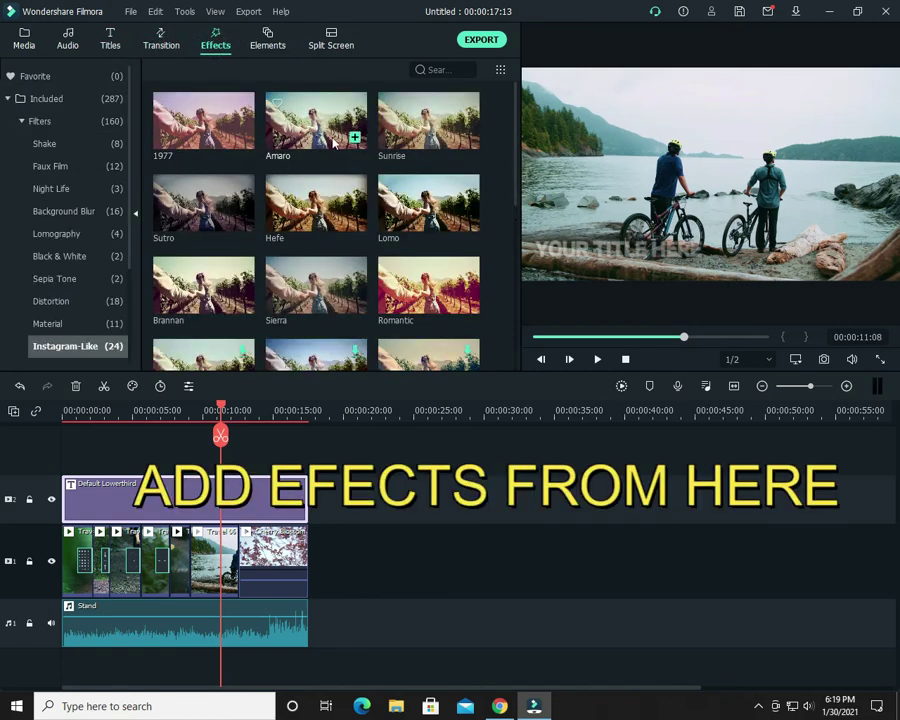
drag(354, 143, 27, 500)
click(60, 412)
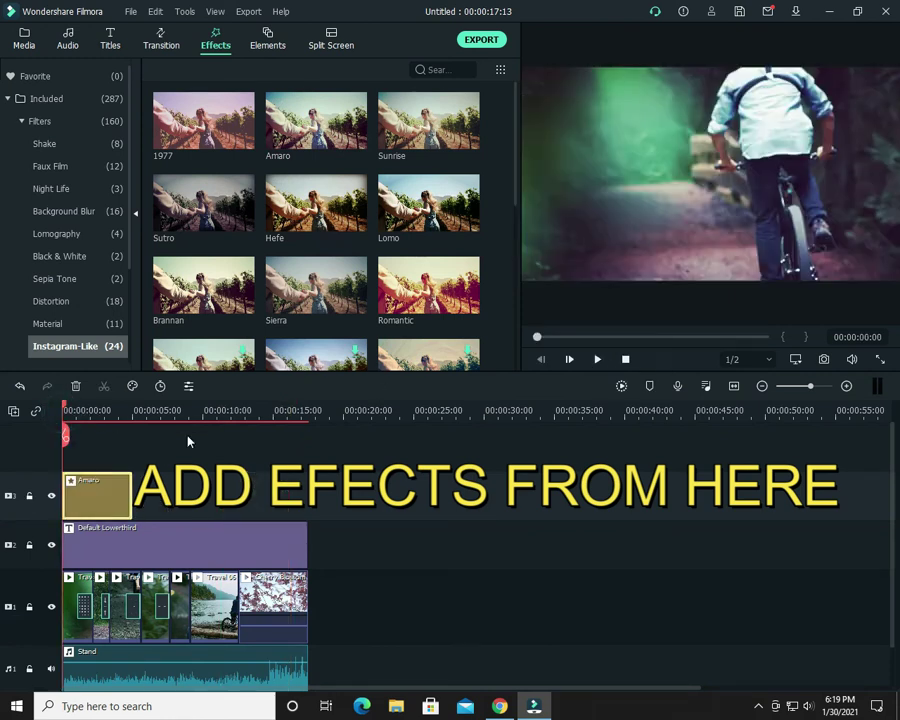
drag(101, 492, 131, 490)
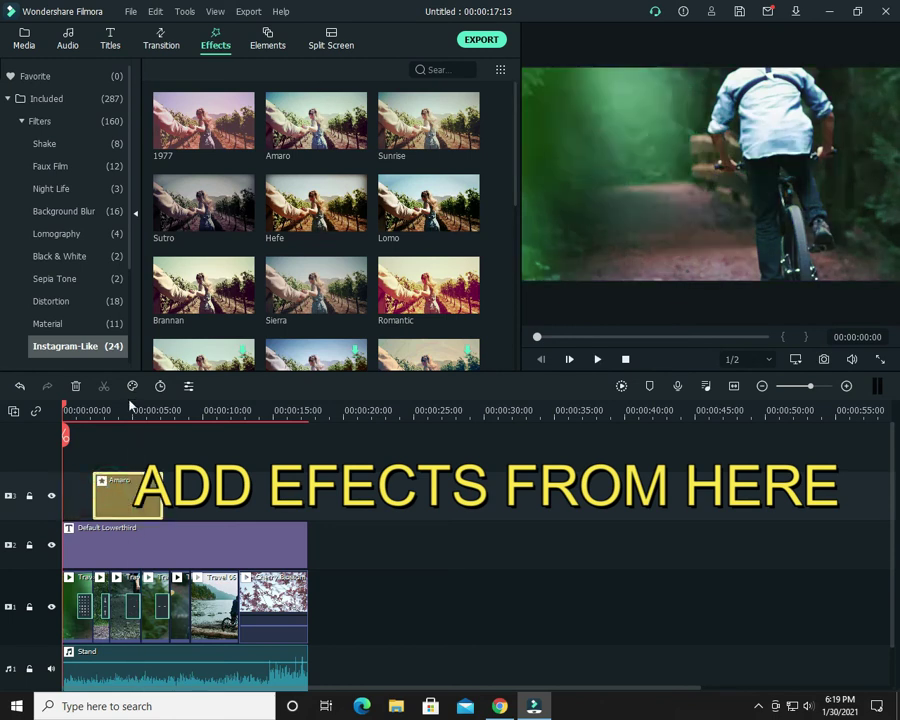
- Preview the Amaro filter partway through the clips, return the playhead to the start, and move the filter to the beginning of the timeline
click(128, 412)
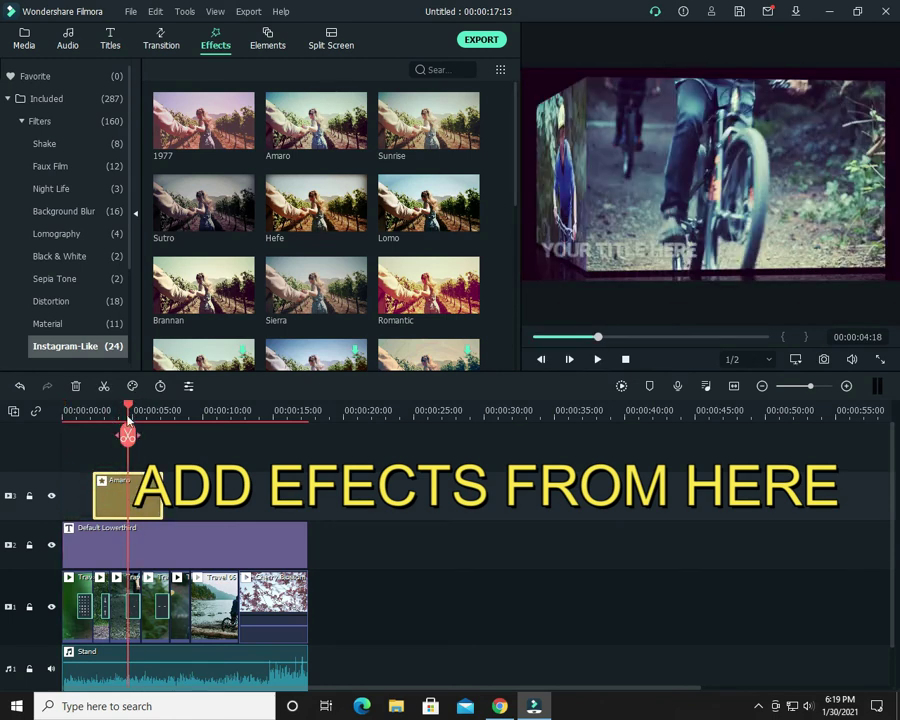
drag(128, 405, 2, 418)
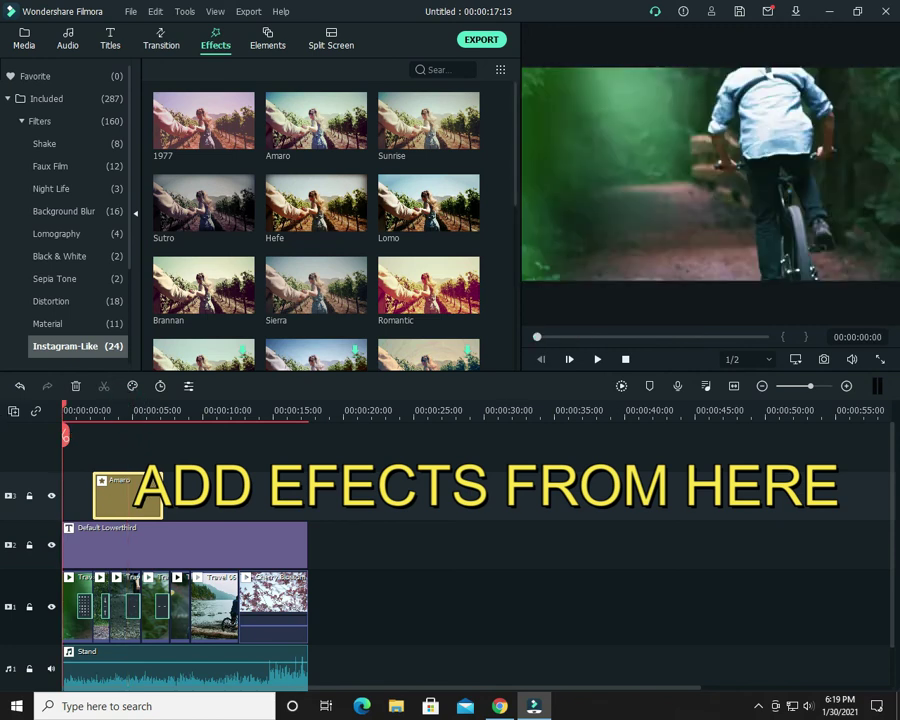
drag(138, 488, 34, 496)
click(763, 707)
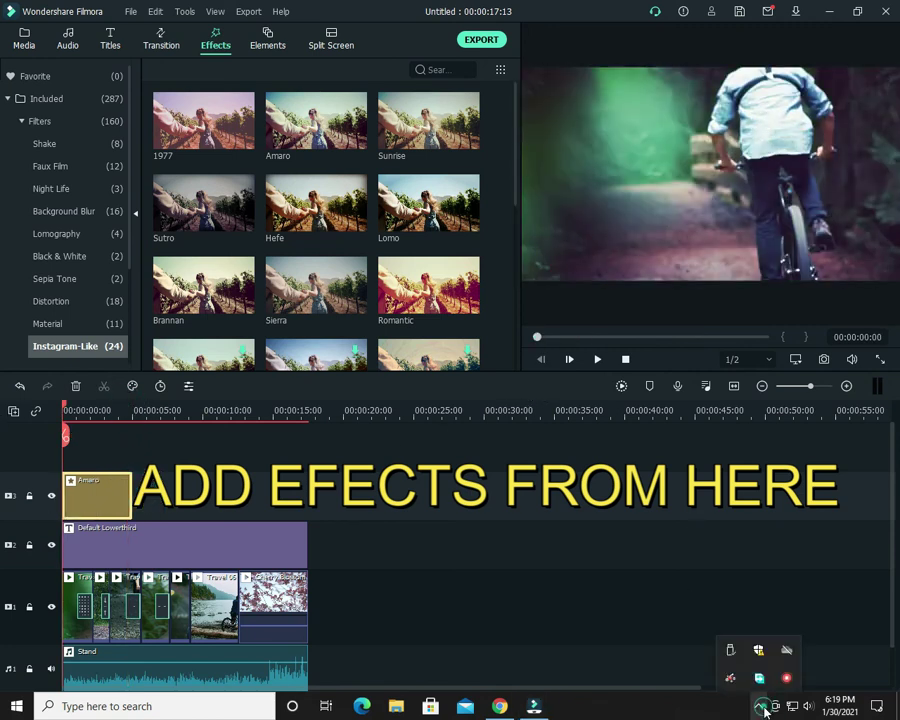
right_click(782, 678)
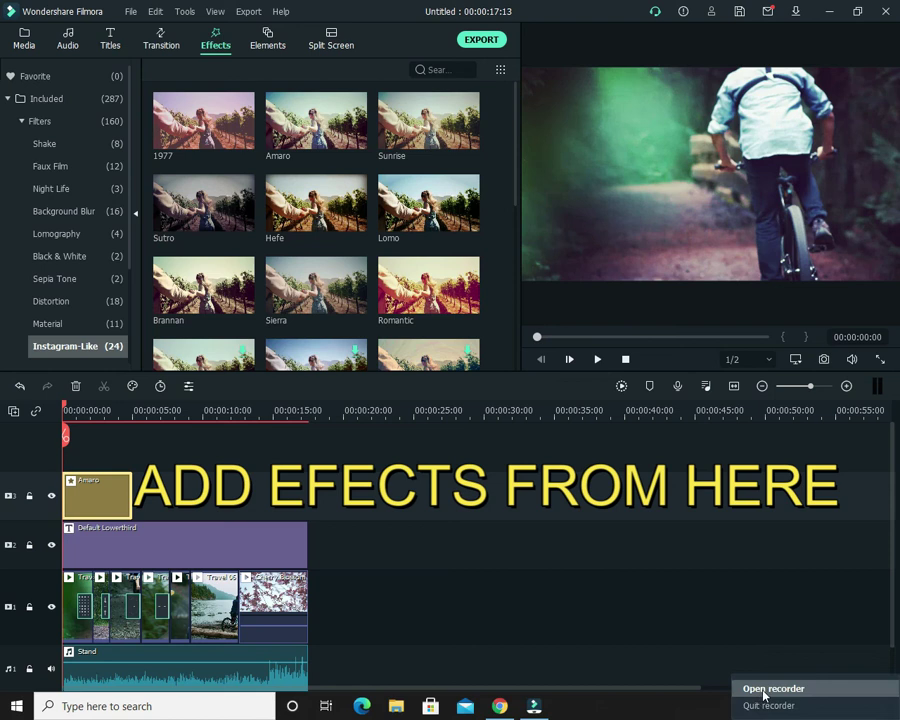
click(742, 690)
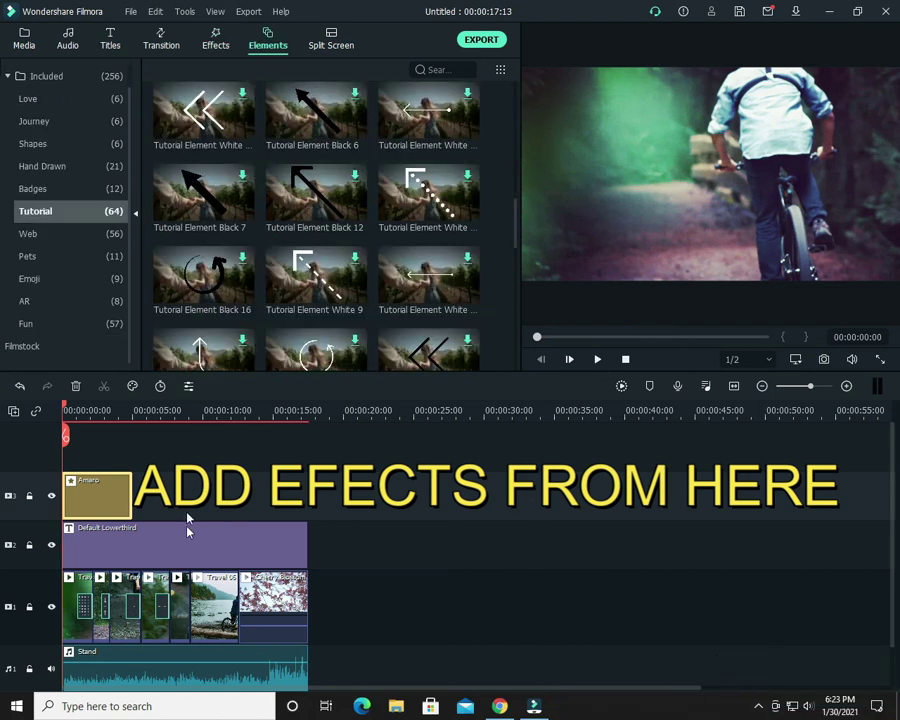
- Play the video from the beginning to review the Amaro filter and bring up the Effects library
click(597, 359)
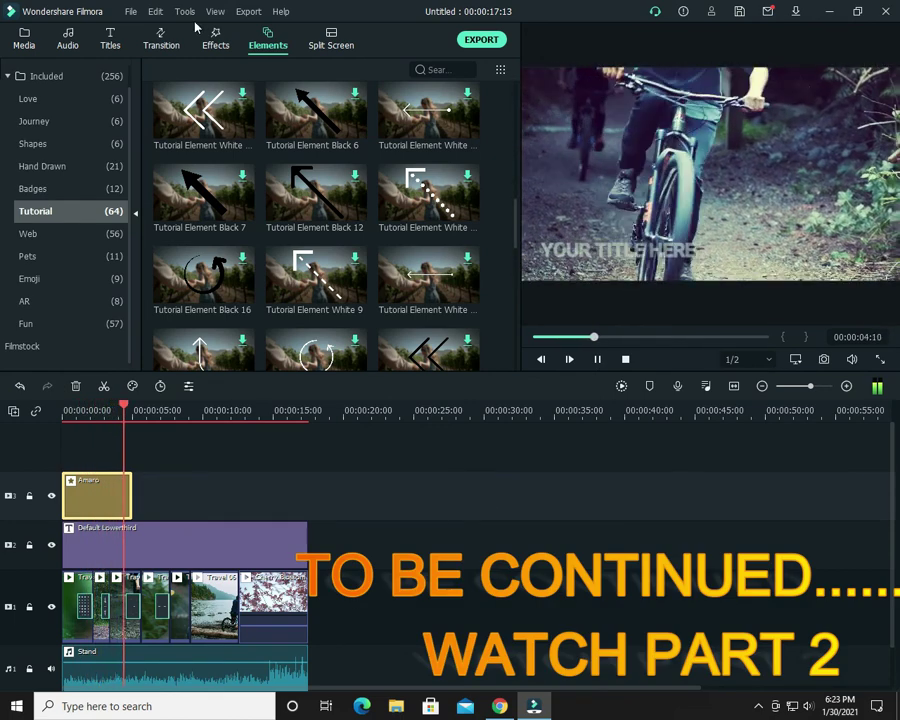
click(215, 40)
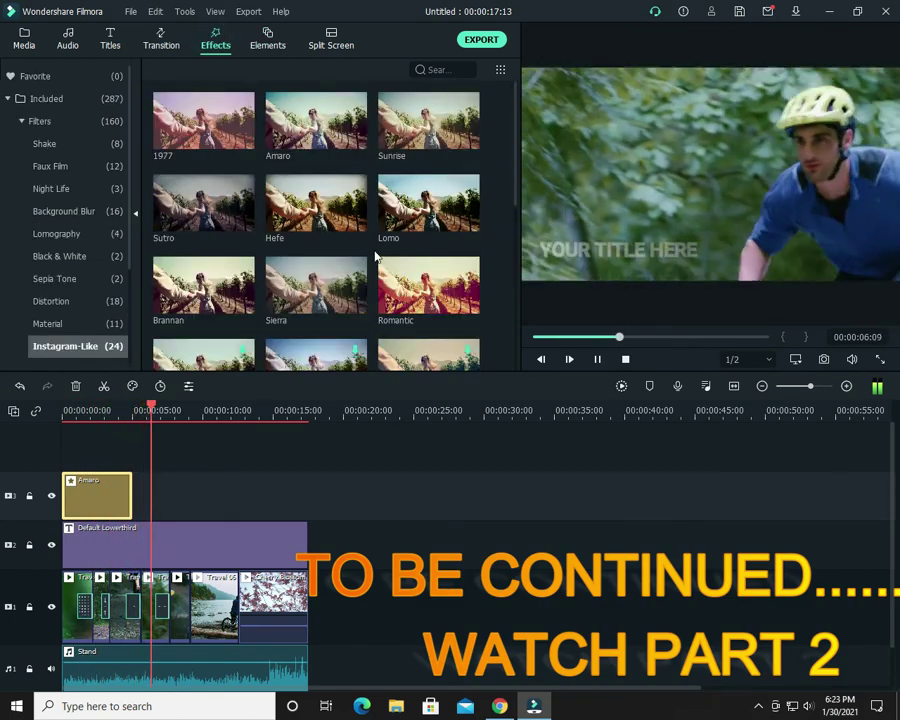